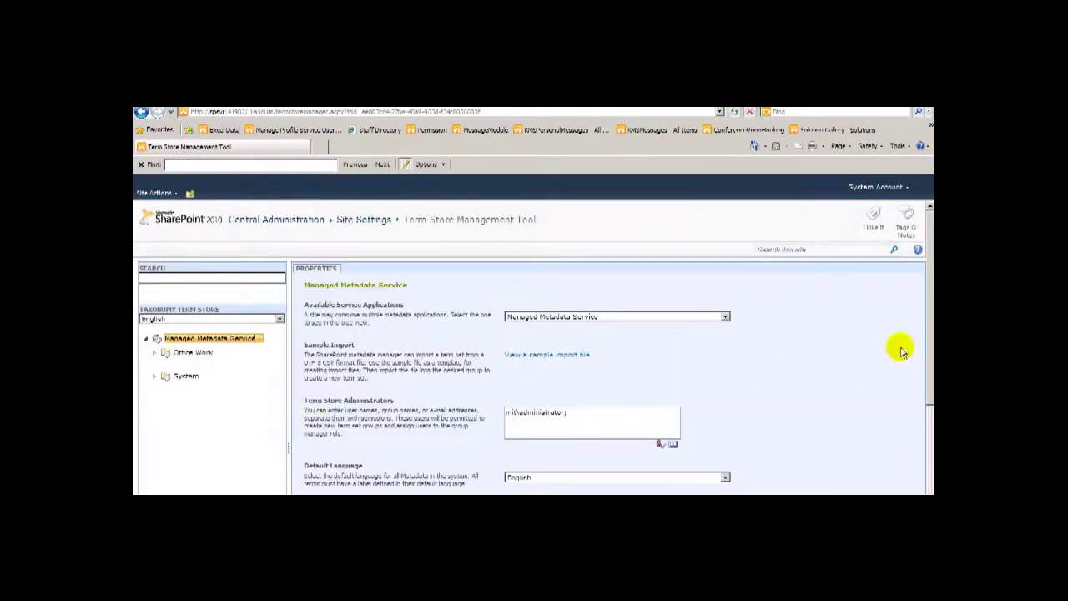
- Scroll the Term Store Management page and briefly highlight its page name
scroll(928, 324, down, 2)
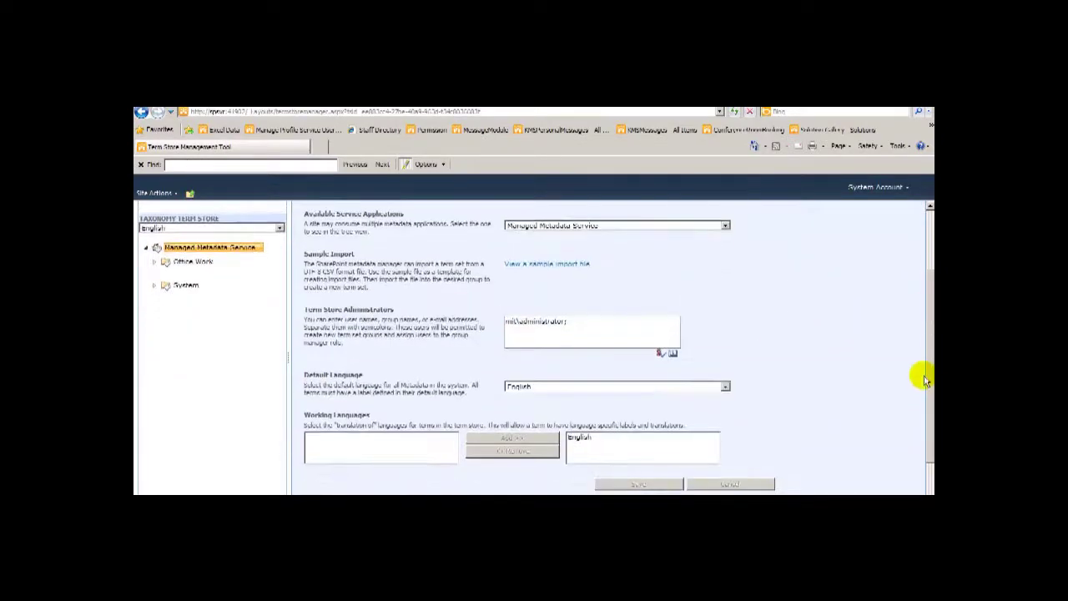
scroll(922, 375, up, 2)
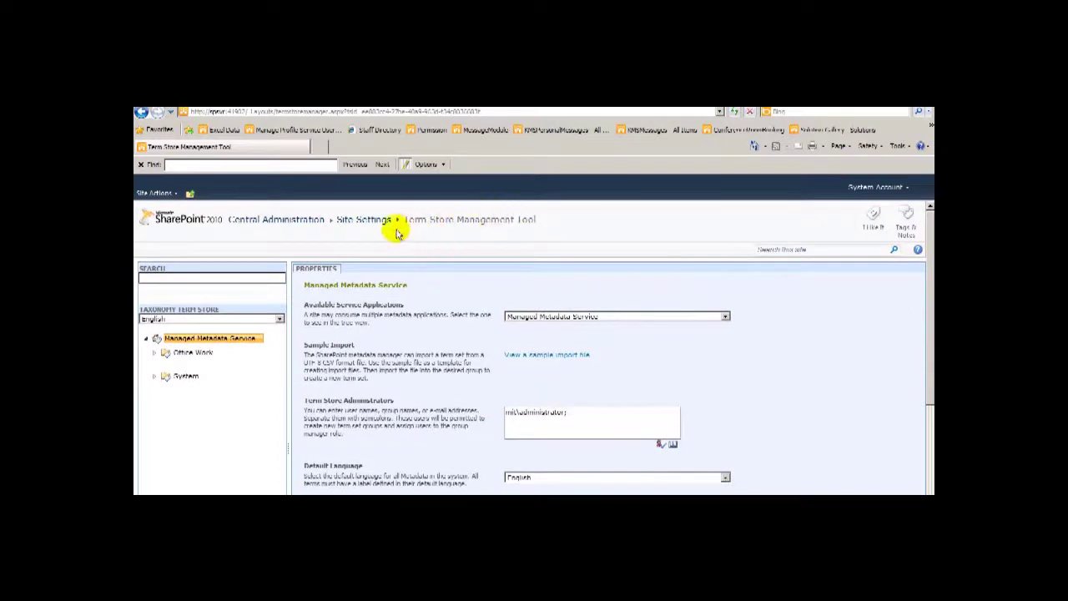
drag(406, 219, 508, 206)
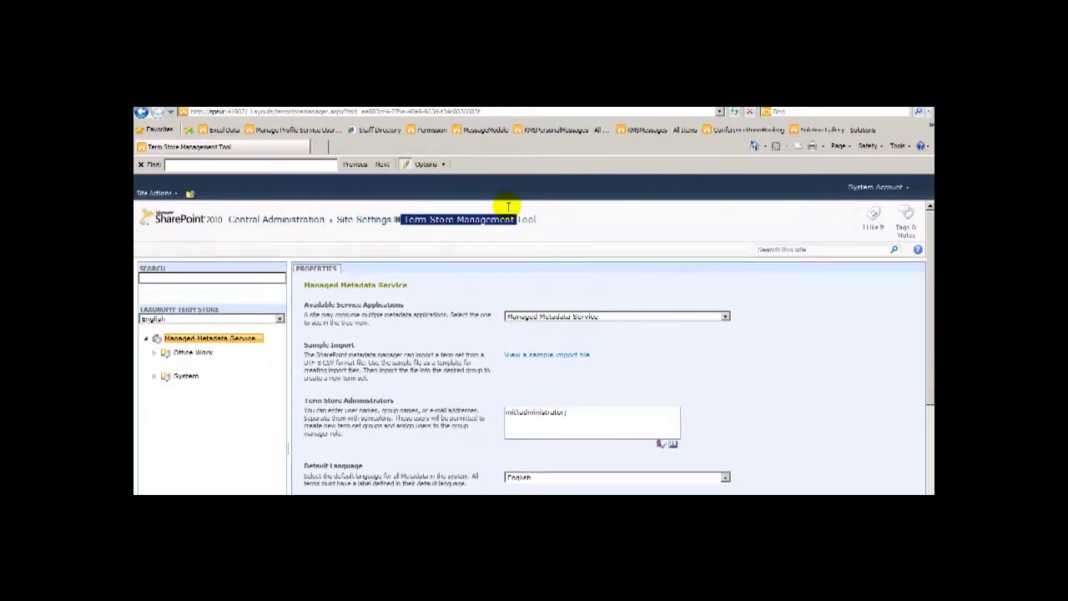
click(505, 256)
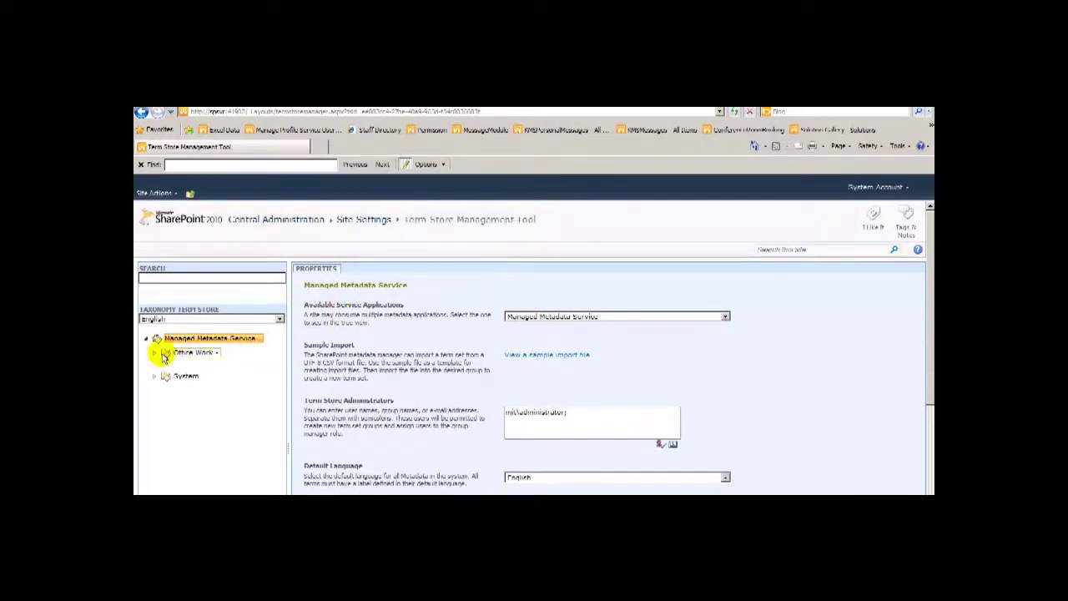
- Expand the Office Work group and O365 term set, briefly expanding and collapsing Exchange
mouse_move(182, 343)
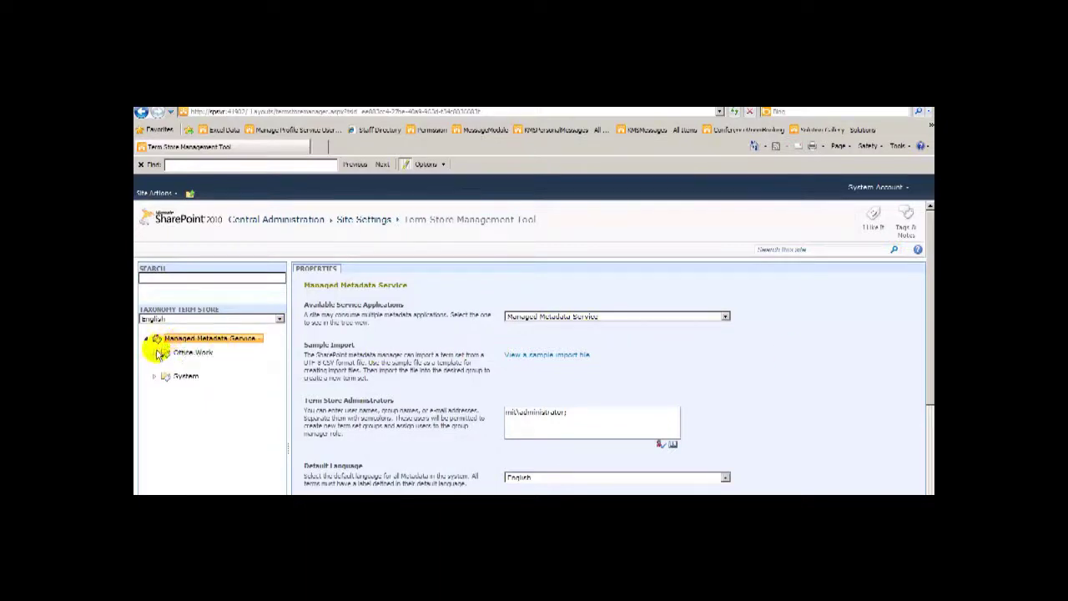
click(154, 357)
mouse_move(198, 357)
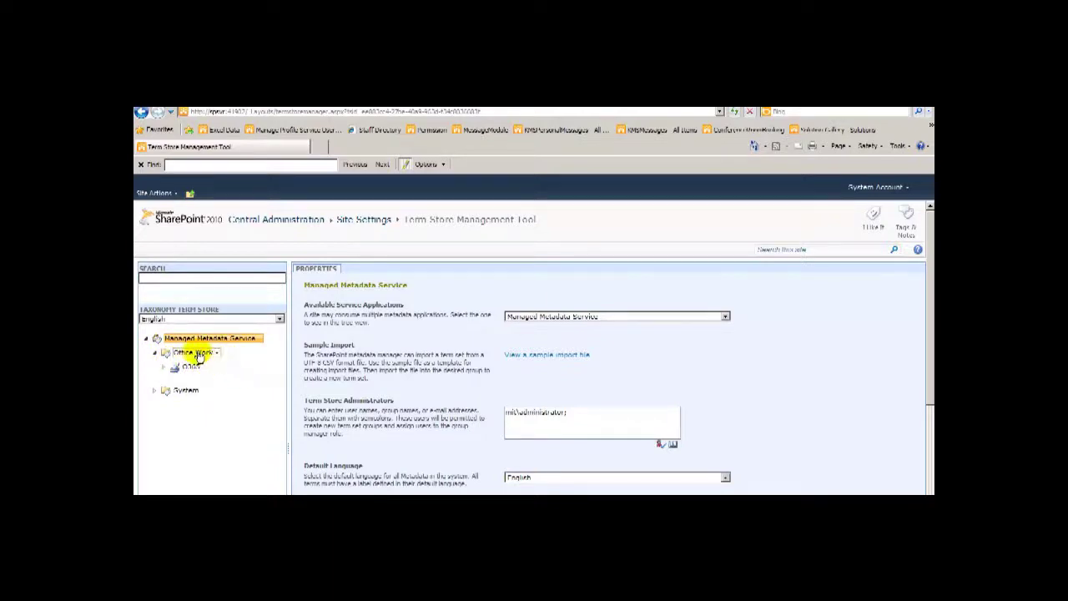
click(165, 368)
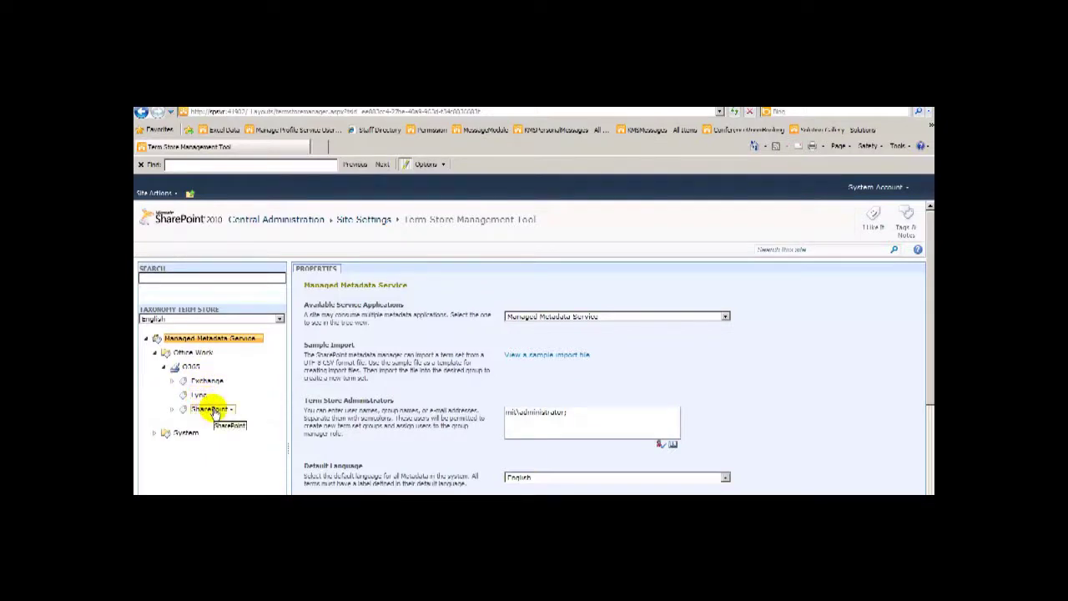
click(171, 382)
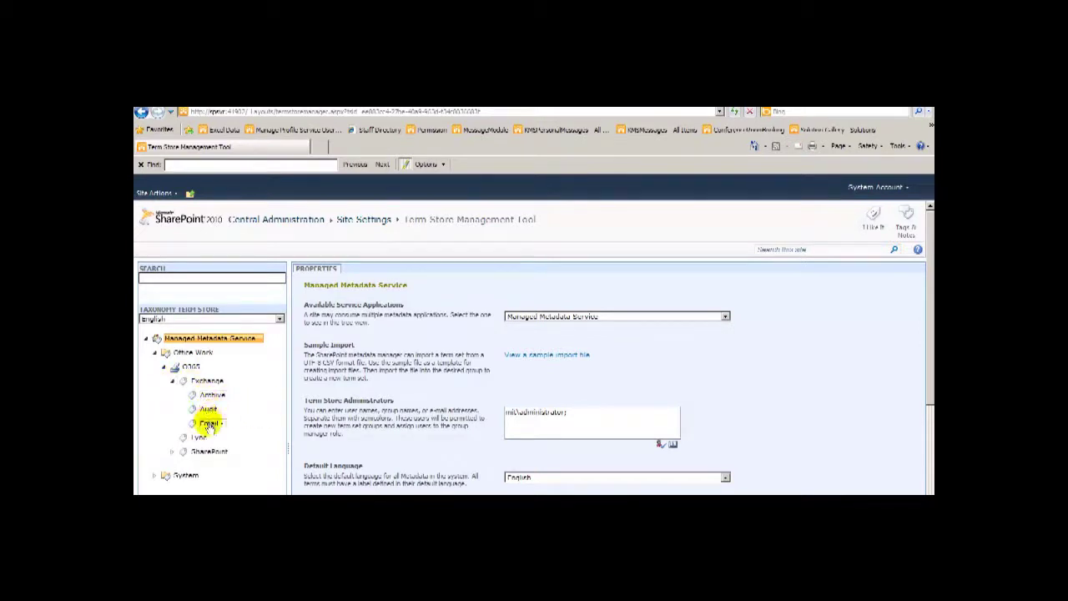
click(171, 381)
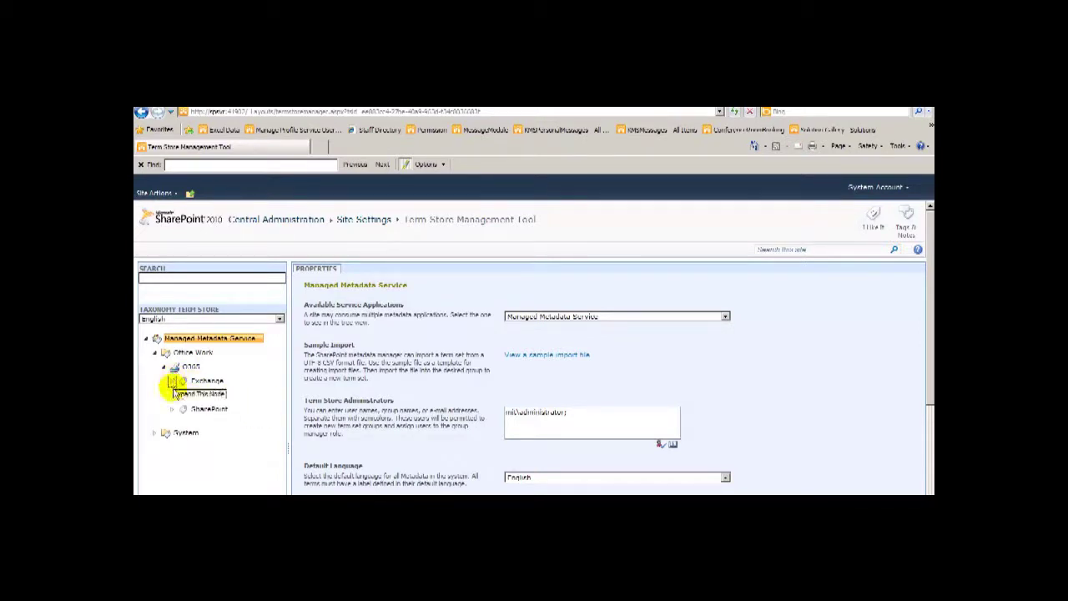
- Expand the SharePoint and Reports terms, then collapse O365
click(172, 409)
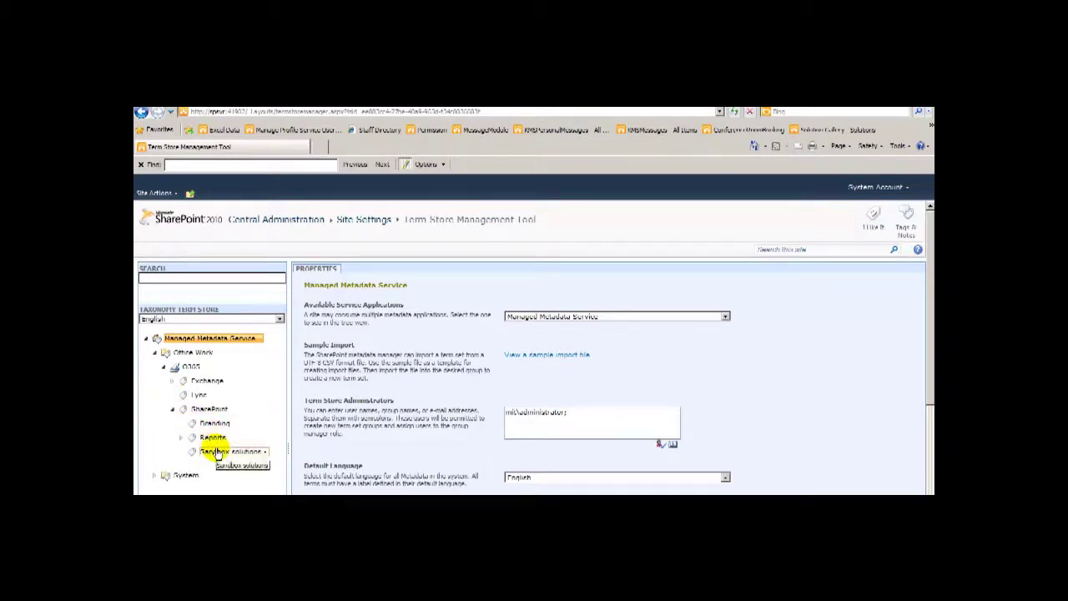
click(181, 438)
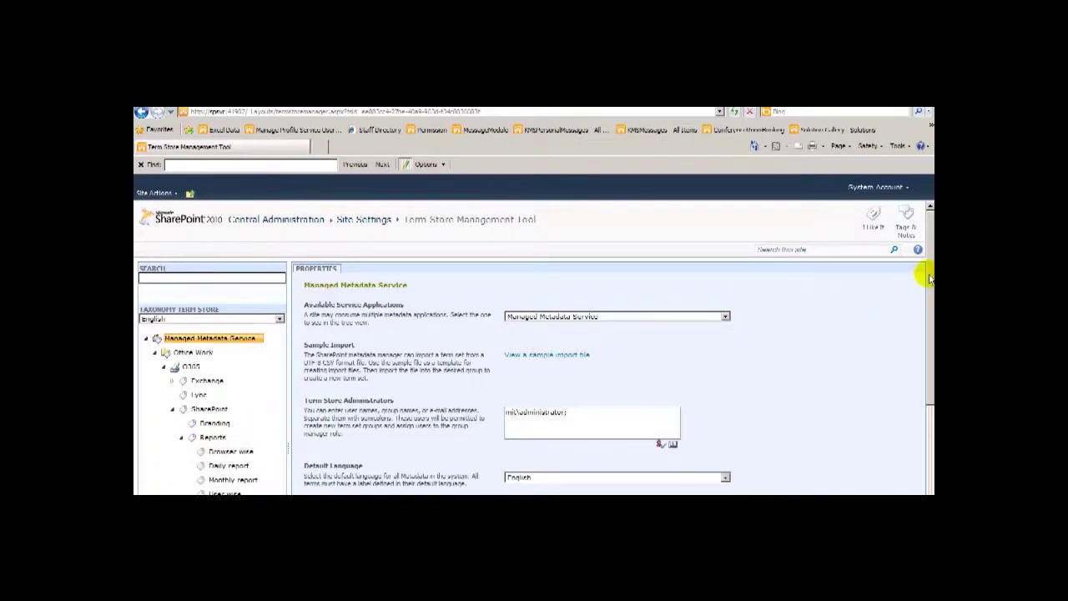
scroll(928, 280, down, 1)
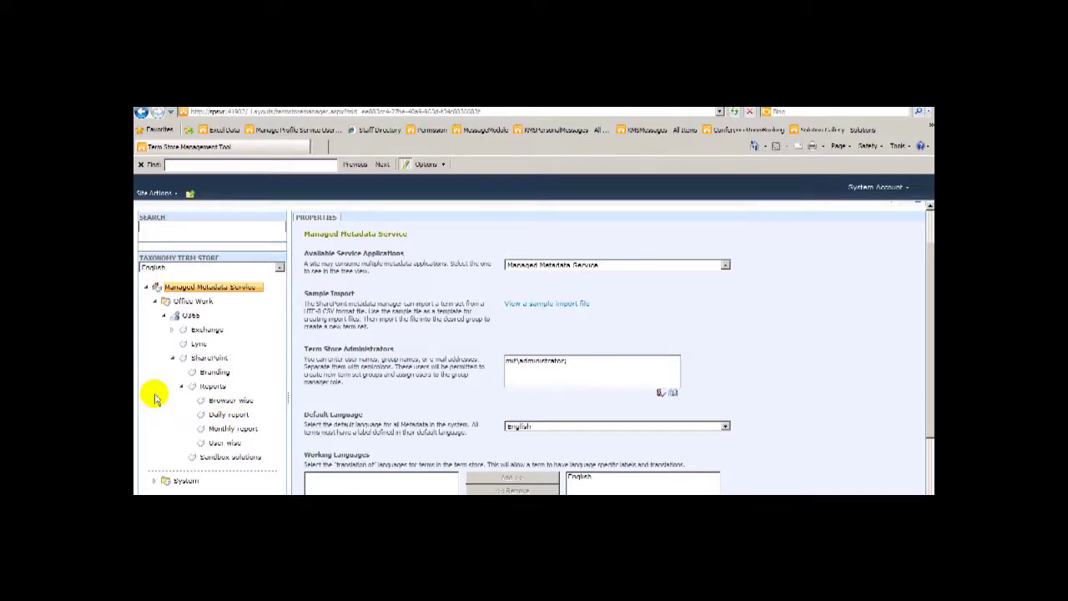
click(163, 316)
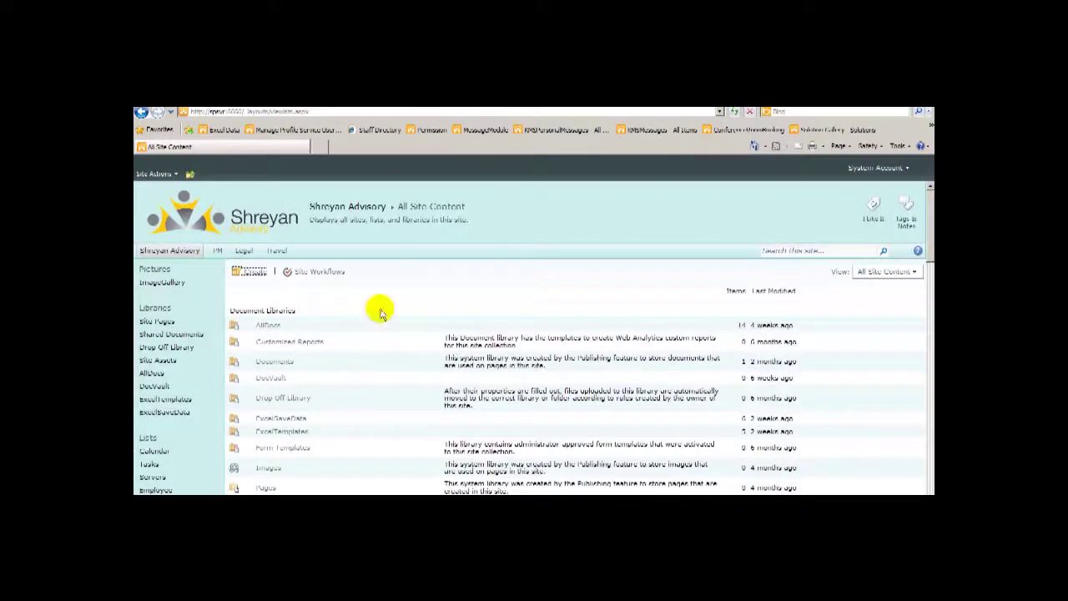
- Open the Create dialog from All Site Content
click(248, 272)
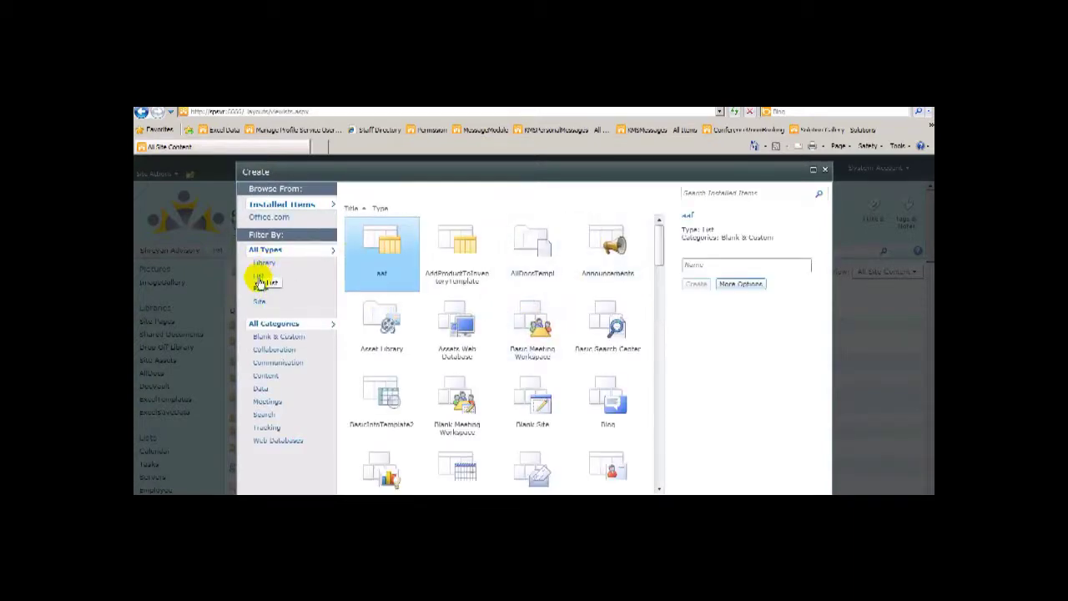
- Create a Custom List named 'Book Info' from the List templates
click(260, 280)
click(607, 328)
click(693, 305)
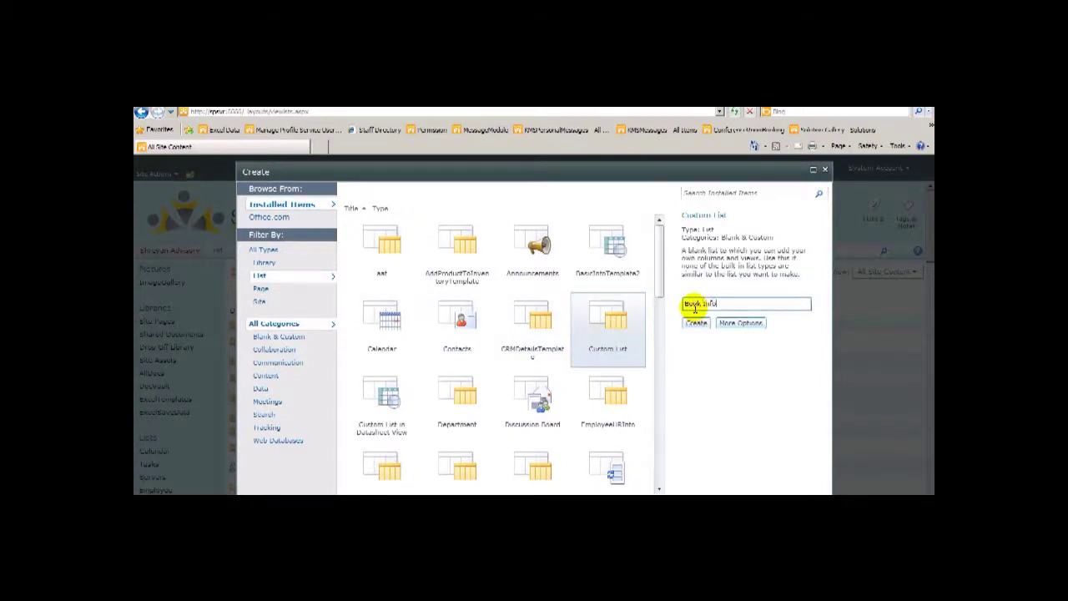
click(696, 323)
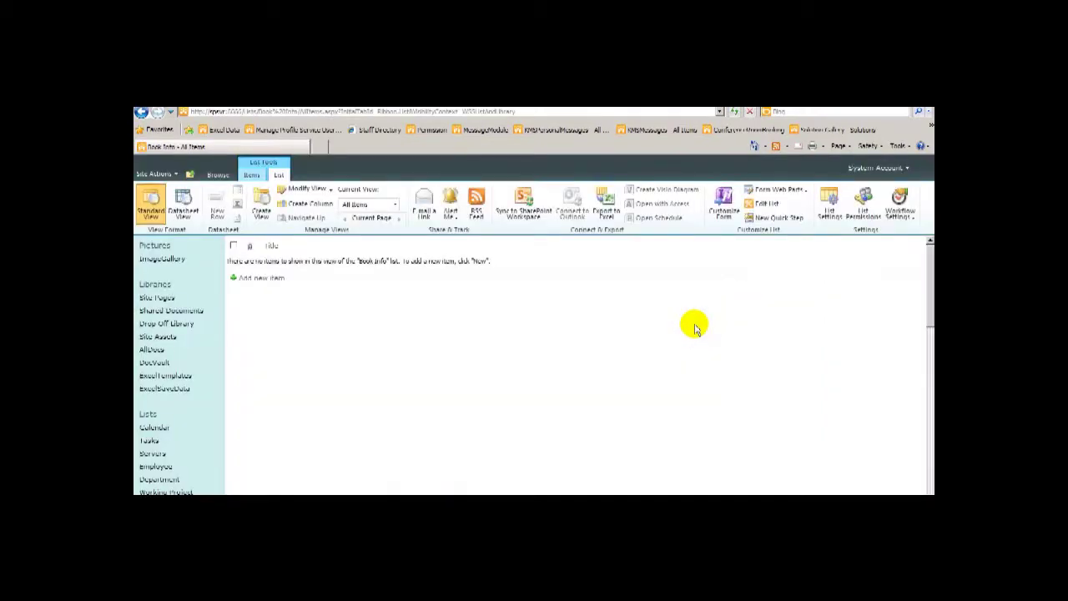
- Add a 'Book Category' column as a Shreyan Managed Metadata Cascading Column with 3 levels
click(307, 206)
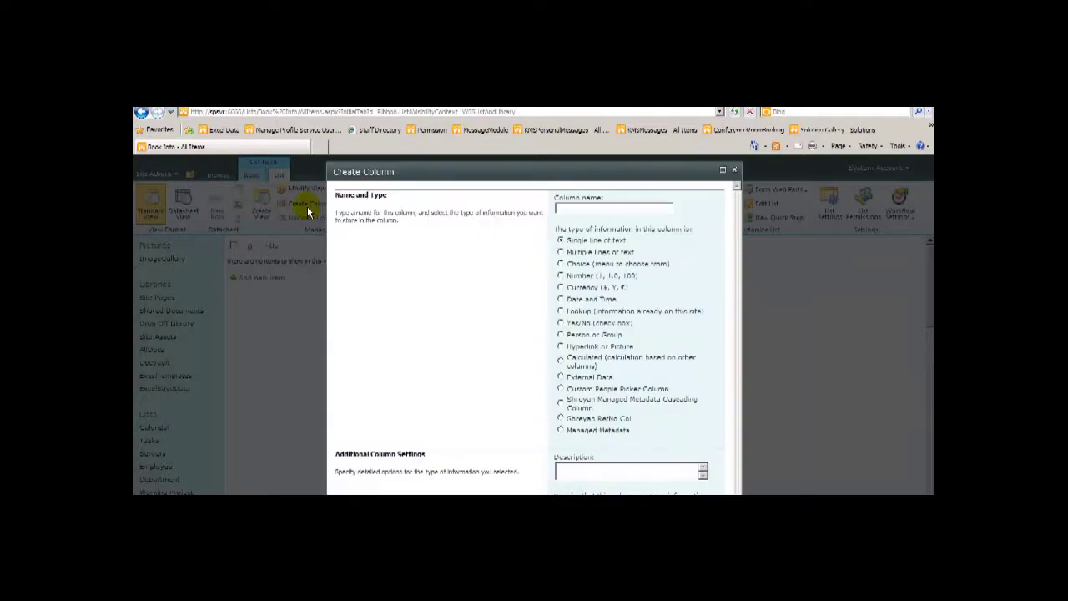
click(567, 210)
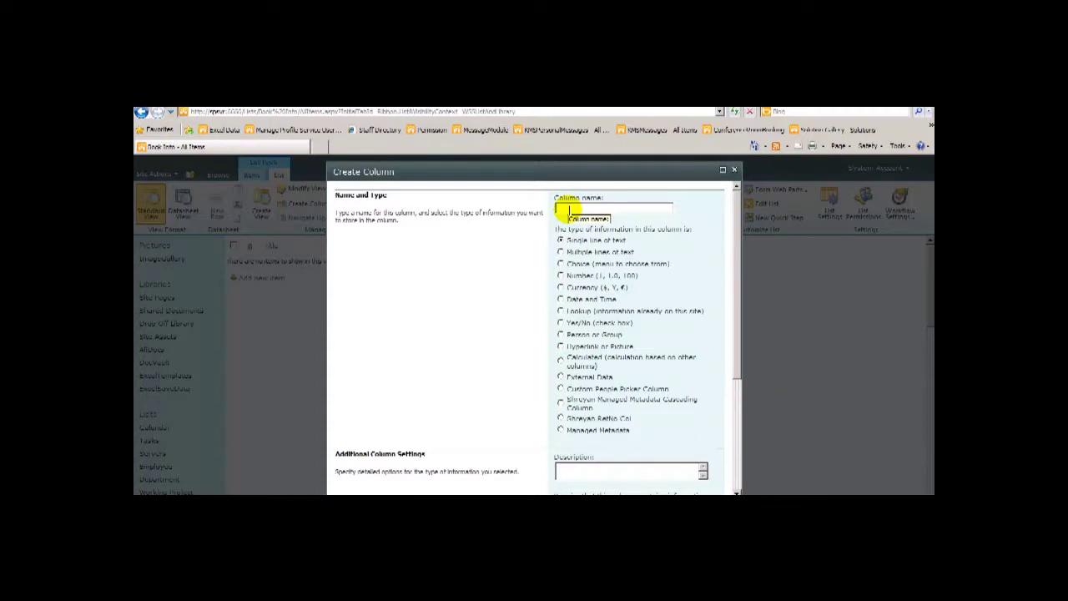
text(Book Category)
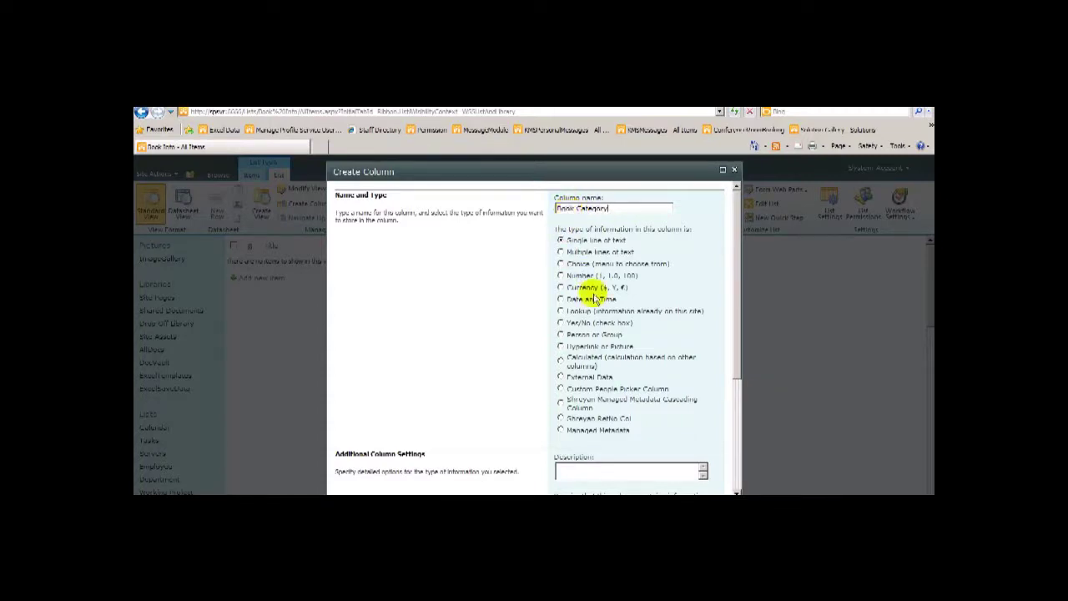
click(562, 403)
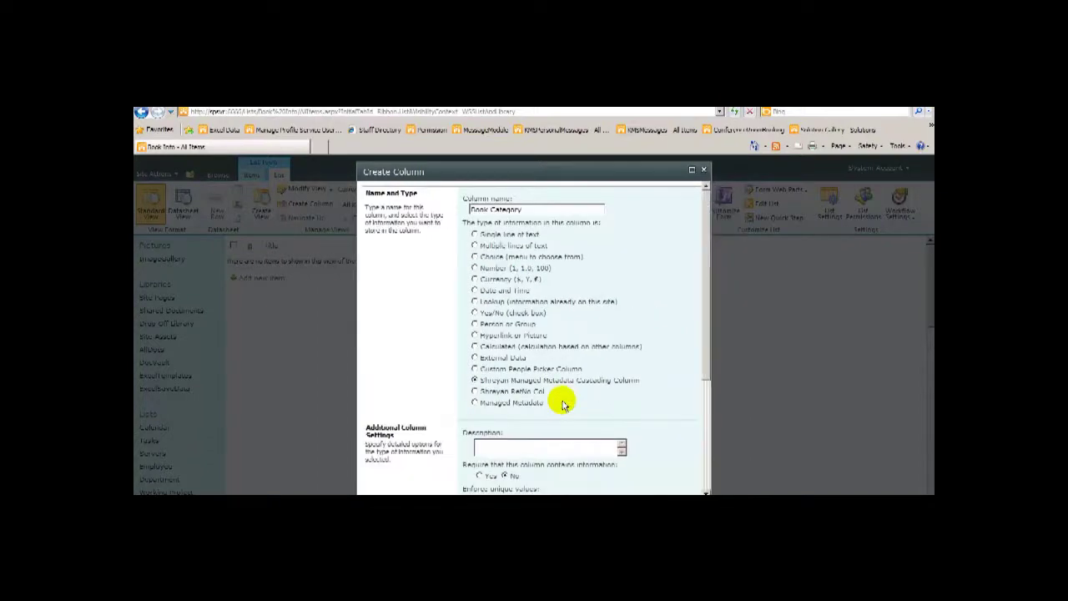
drag(705, 312, 705, 427)
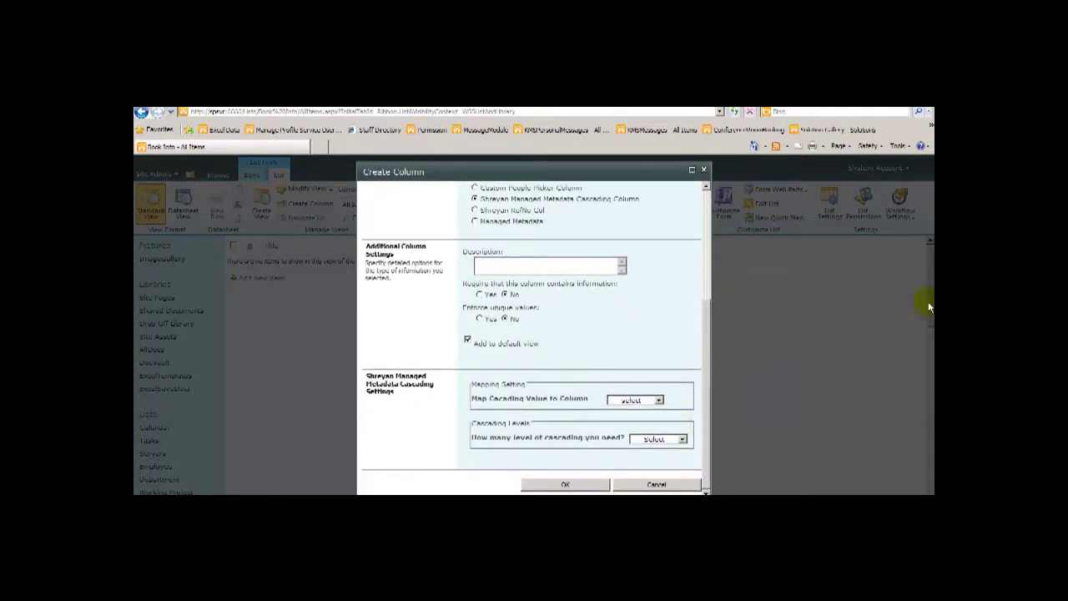
click(636, 401)
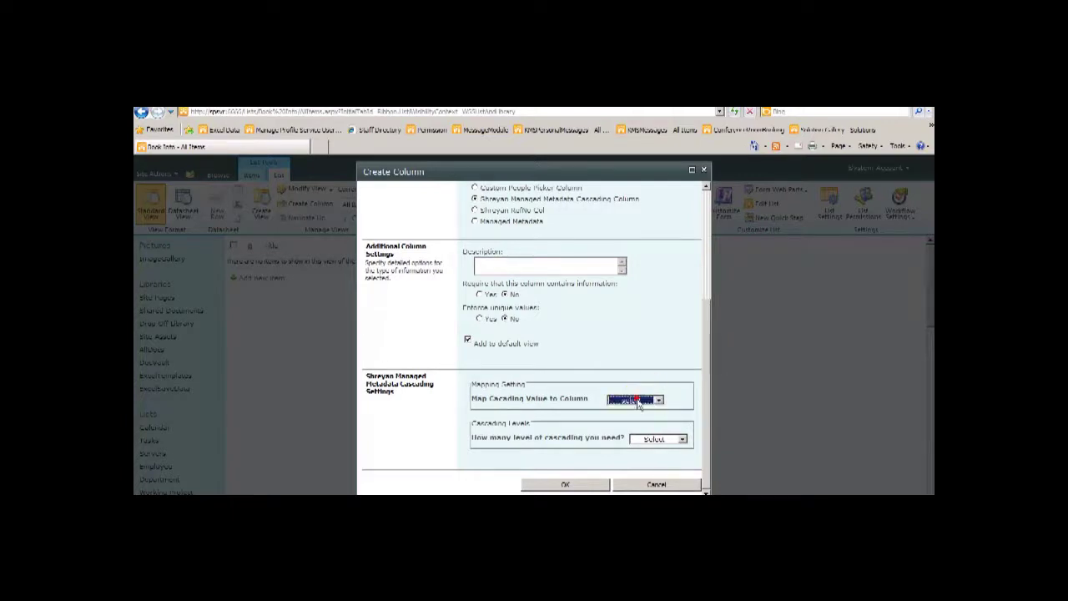
click(655, 439)
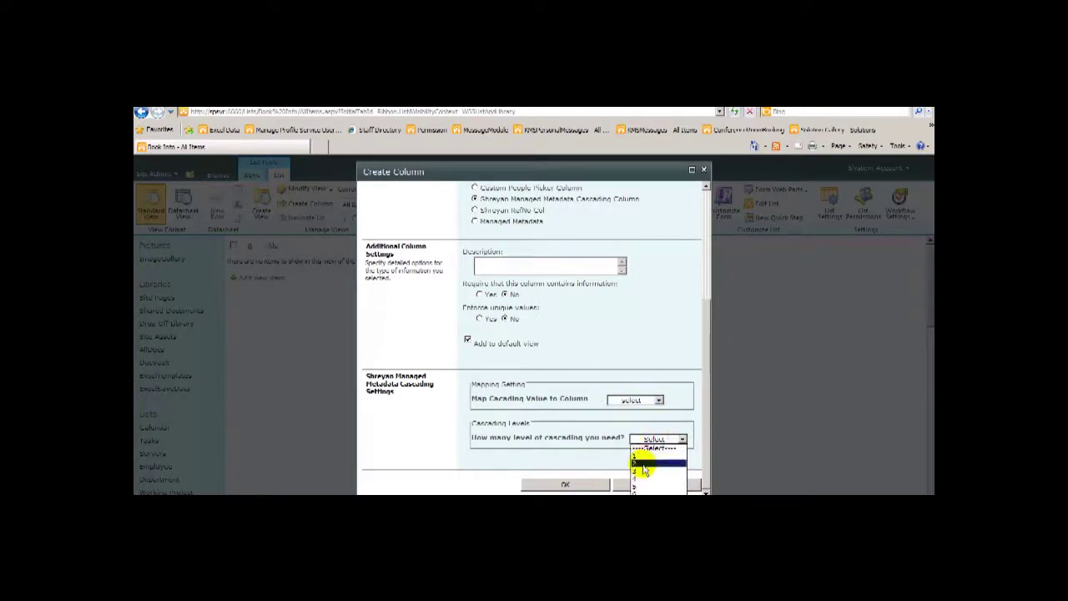
click(644, 472)
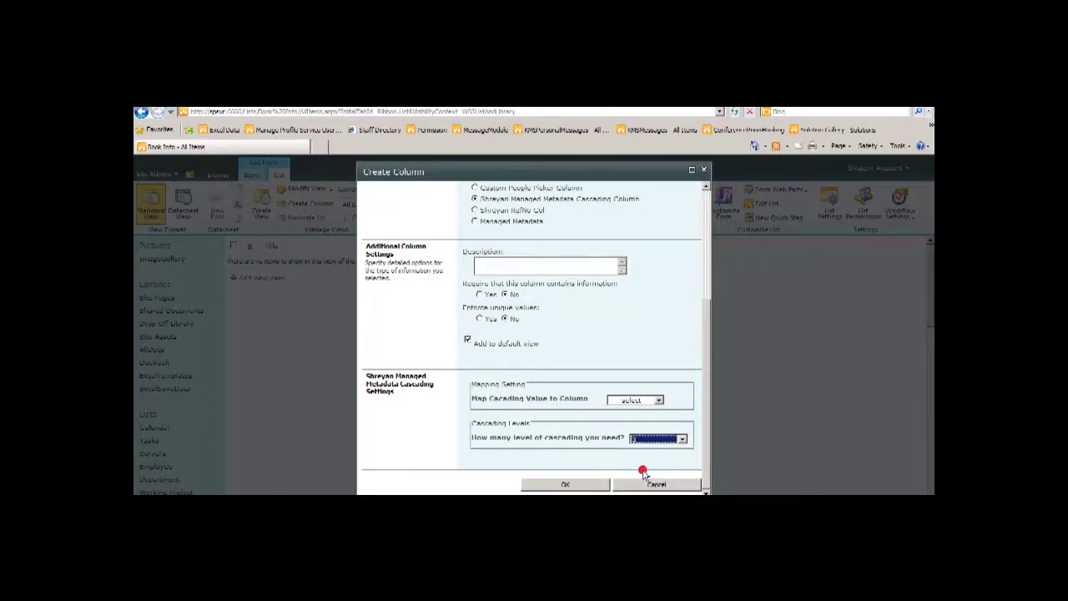
- Expand the taxonomy tree through Managed Metadata Service to the Exchange, Lync and SharePoint group
drag(710, 313, 713, 432)
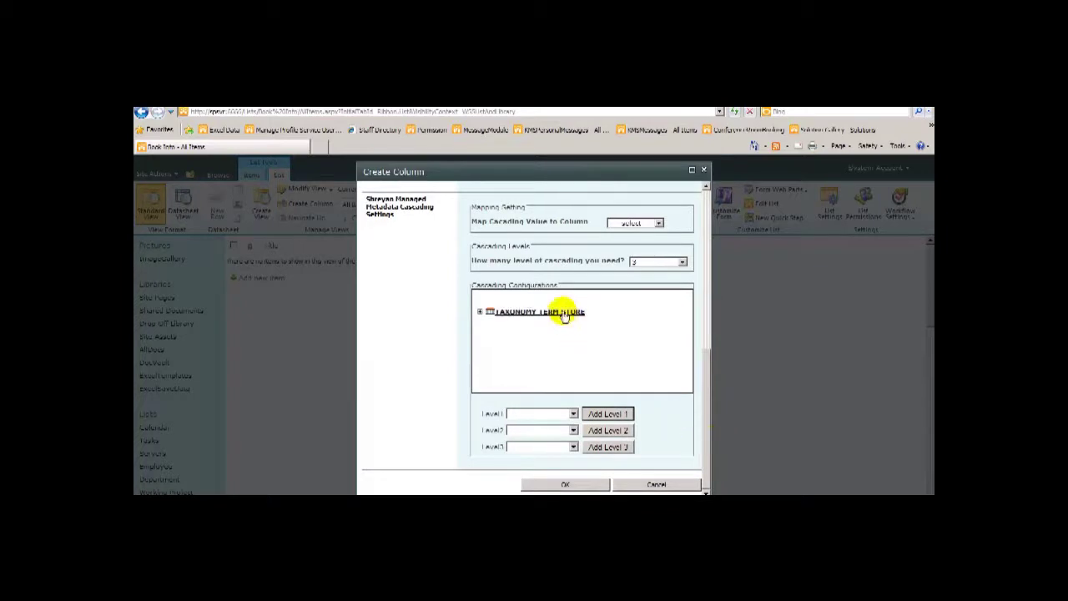
click(480, 311)
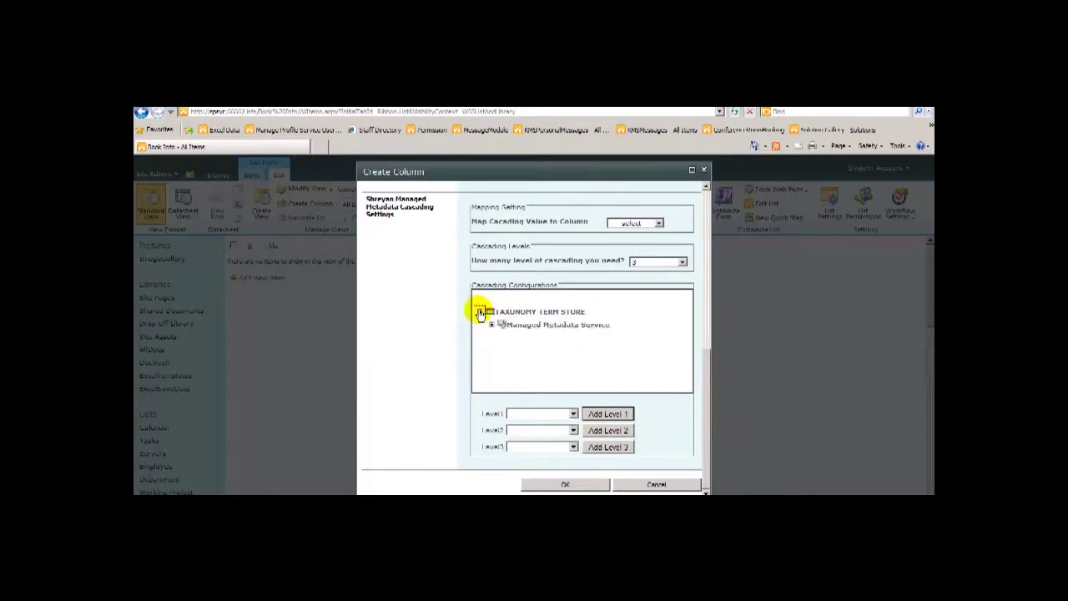
click(491, 324)
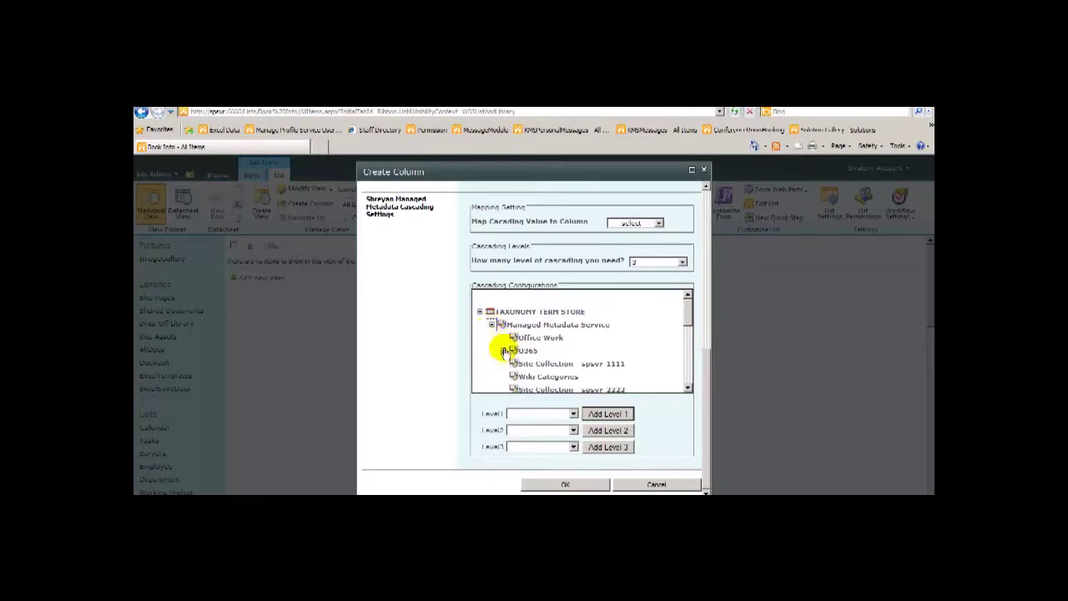
click(503, 350)
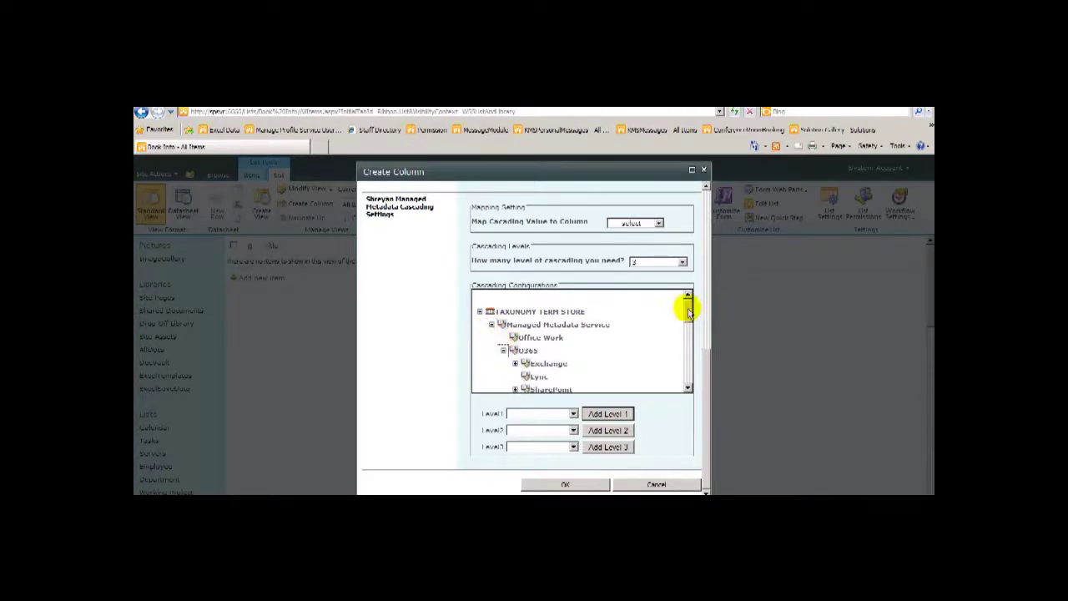
drag(685, 307, 687, 321)
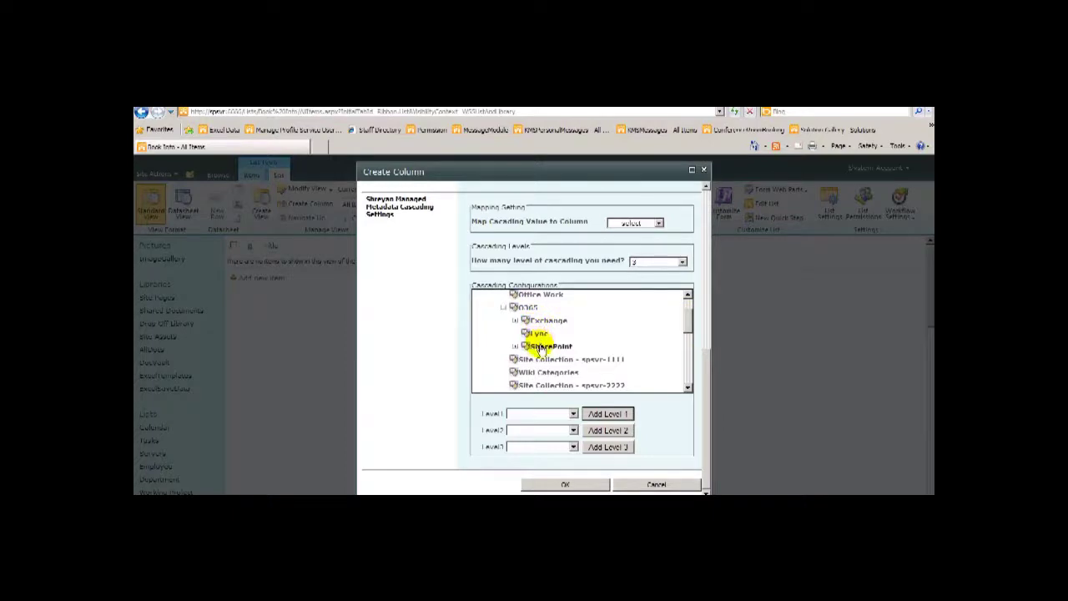
scroll(541, 345, up, 2)
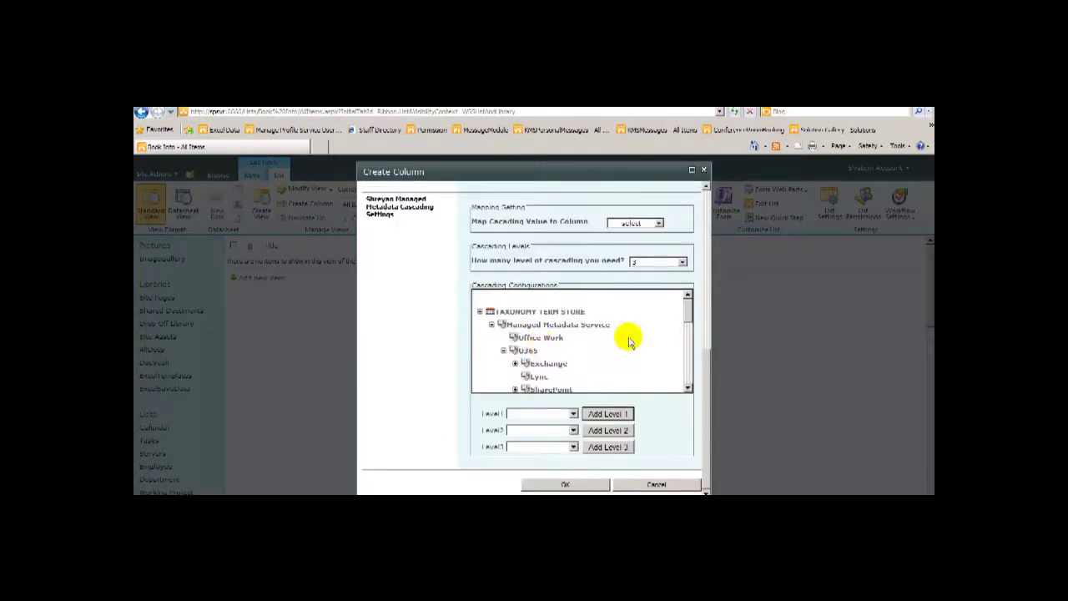
drag(684, 309, 688, 335)
- Set cascading Level 1 to SharePoint and Level 2 to Branding
click(559, 414)
click(561, 415)
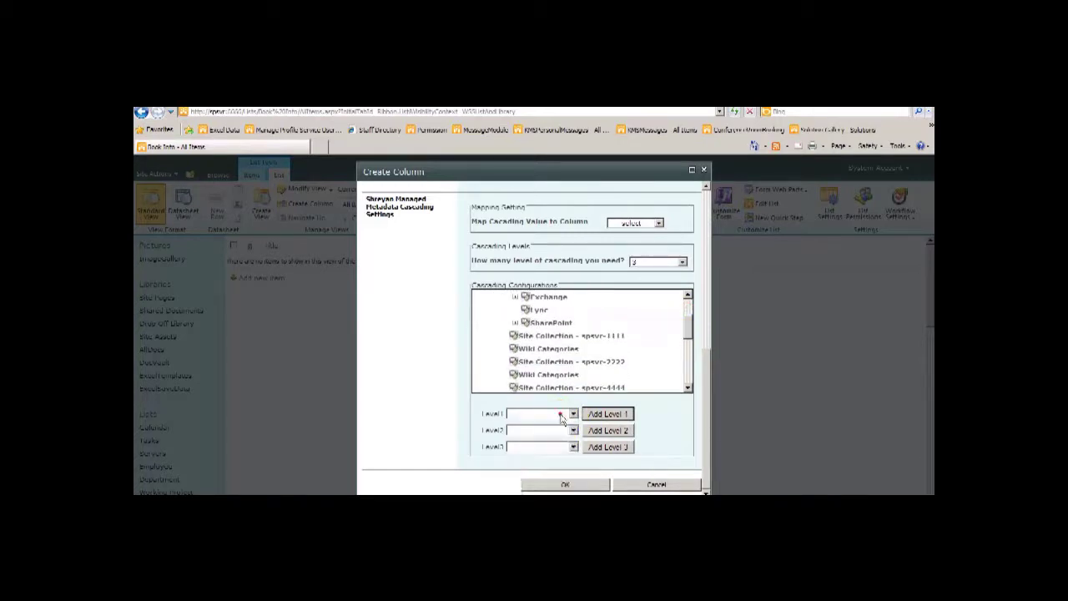
click(608, 414)
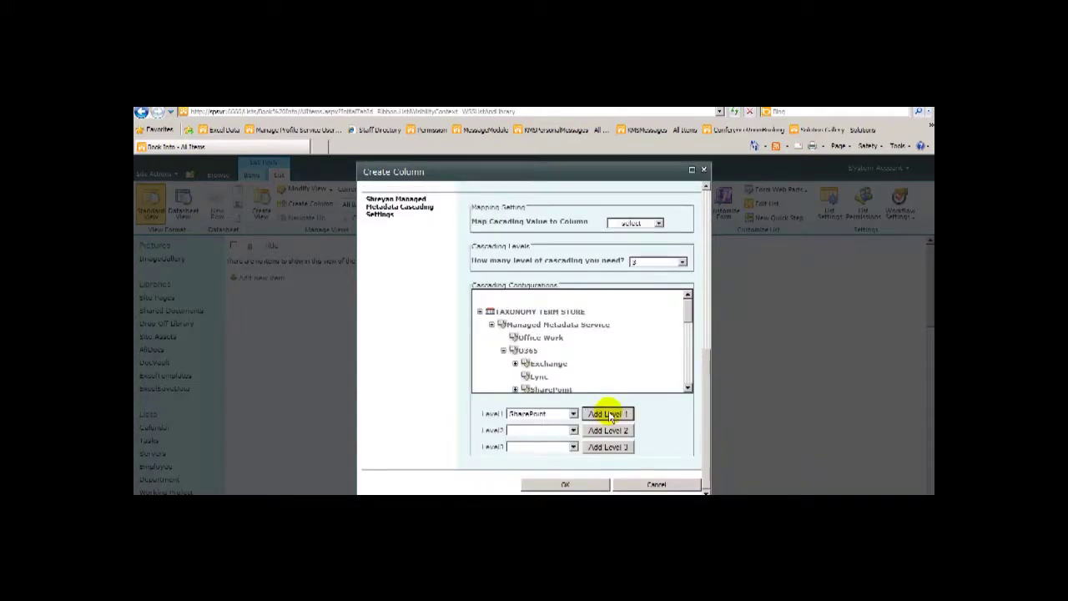
click(573, 413)
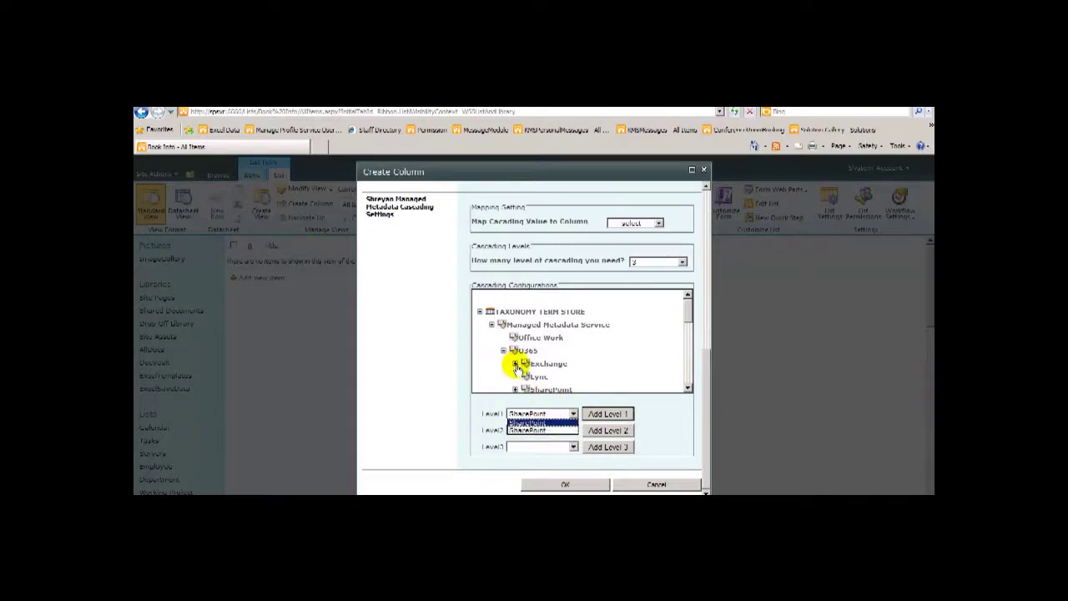
click(600, 430)
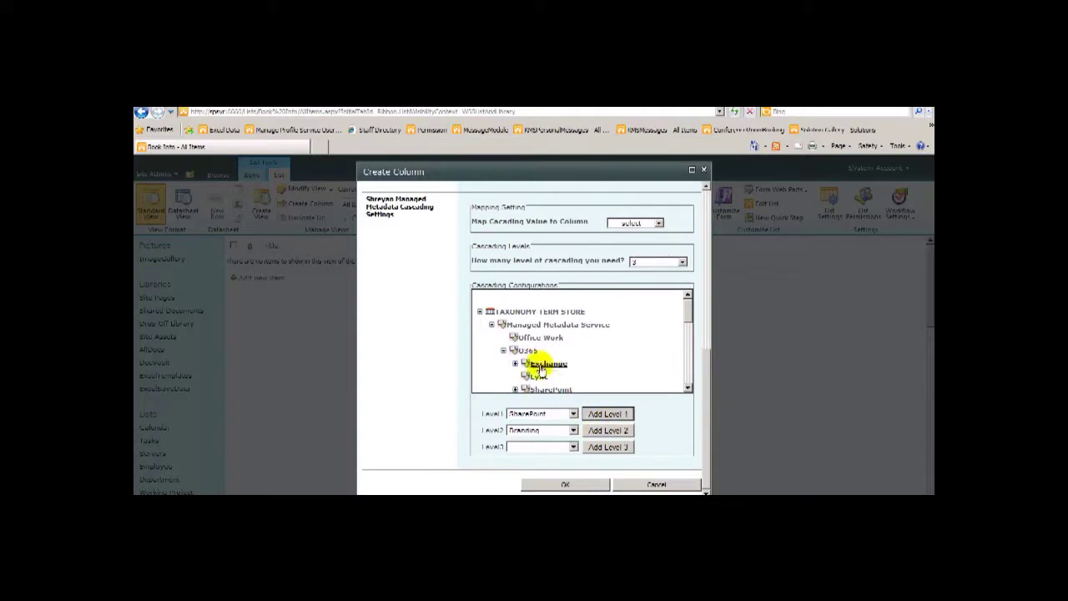
scroll(686, 316, down, 2)
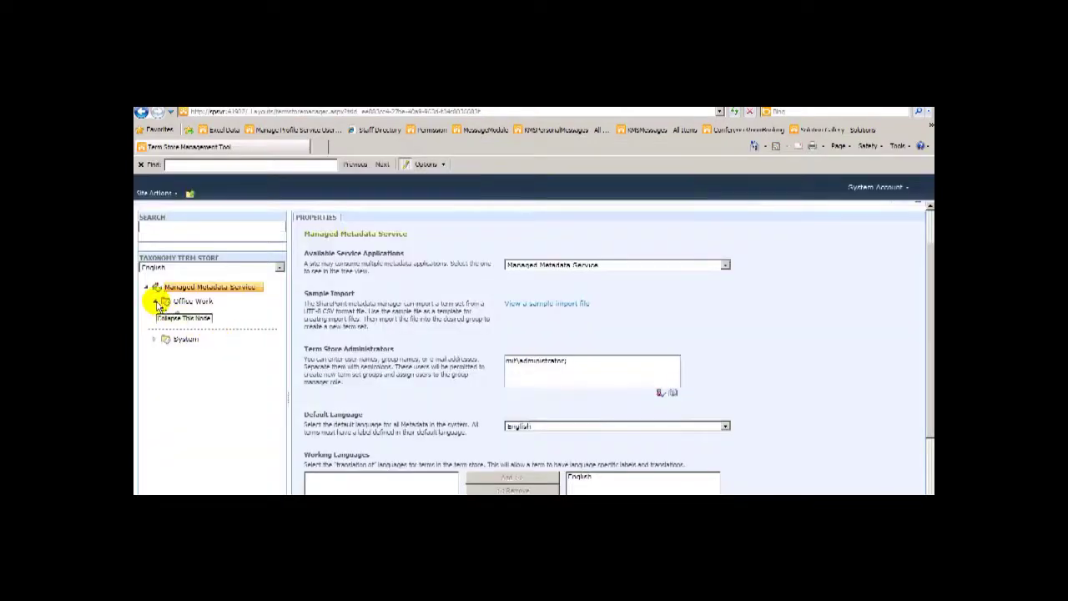
- Expand Office Work and the Users term set in the term store, collapsing Reports
click(155, 302)
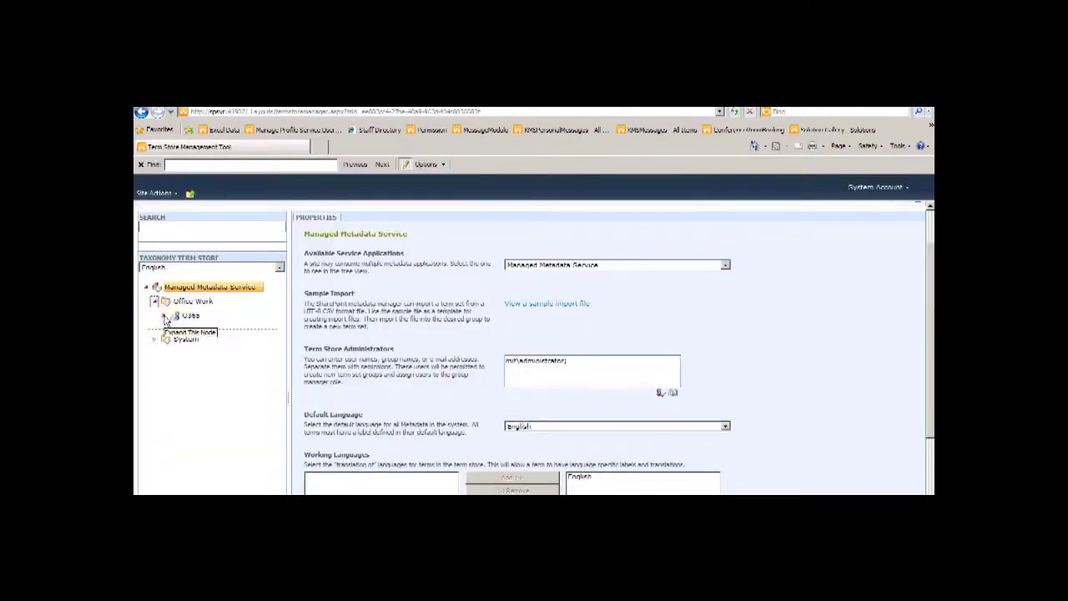
click(164, 318)
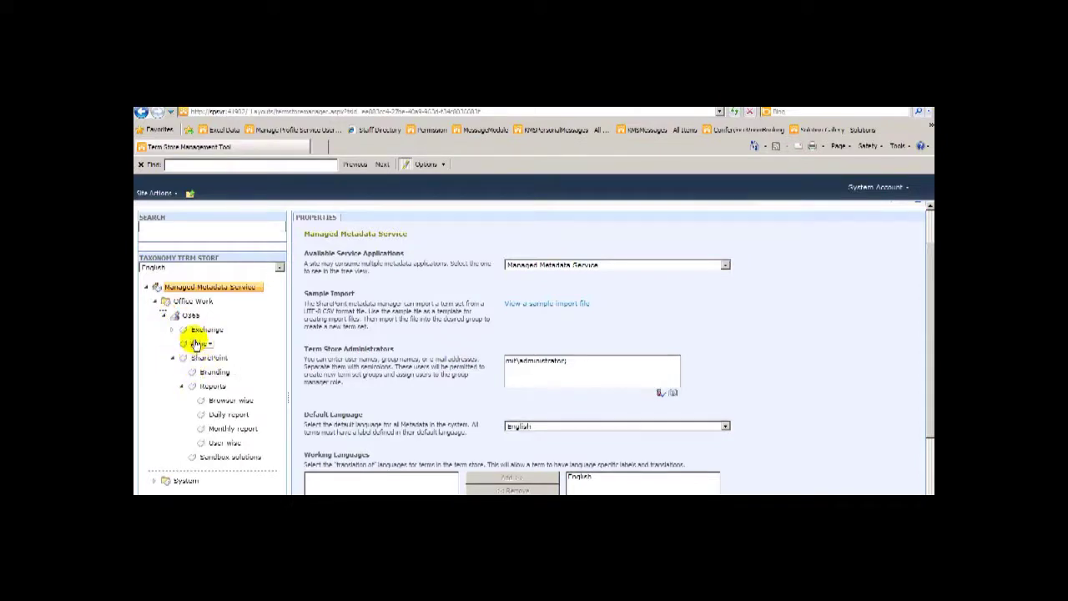
click(182, 391)
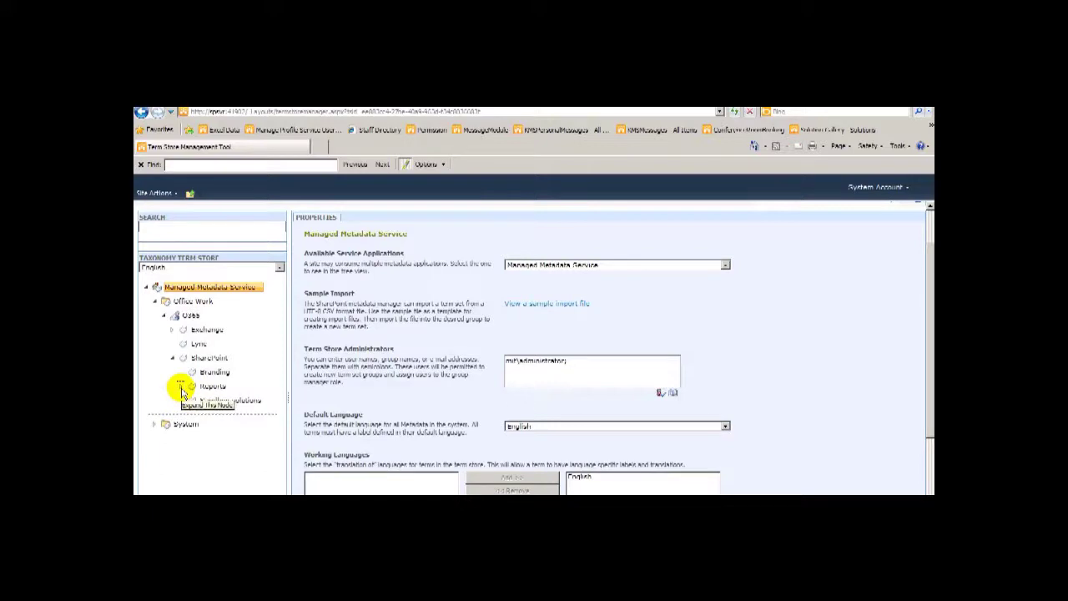
mouse_move(211, 387)
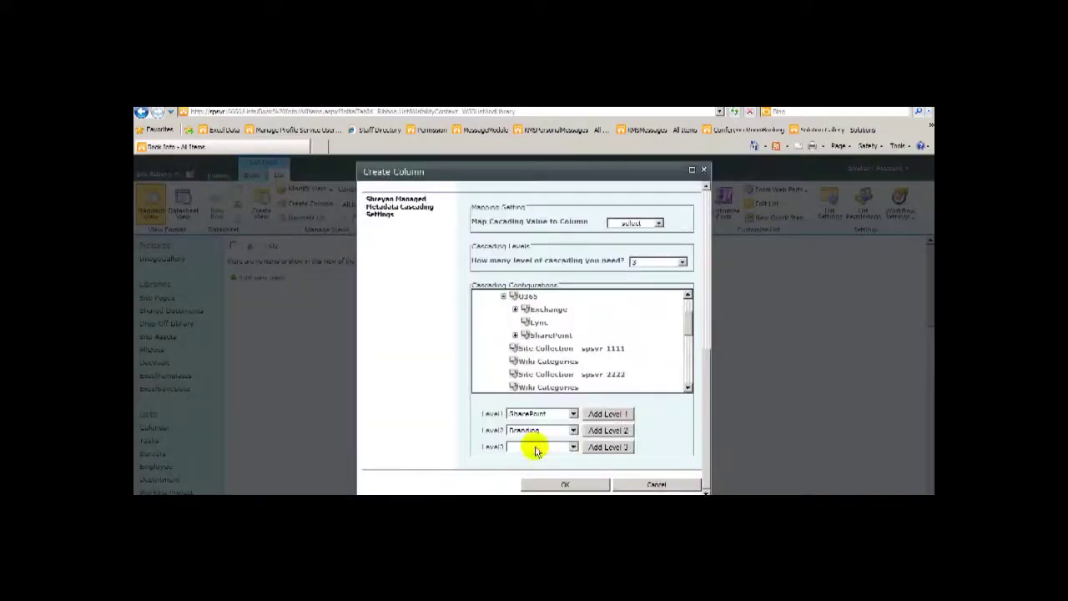
- Keep Level 2 as Branding, check the Reports terms, and add Browser wise as Level 3
click(542, 430)
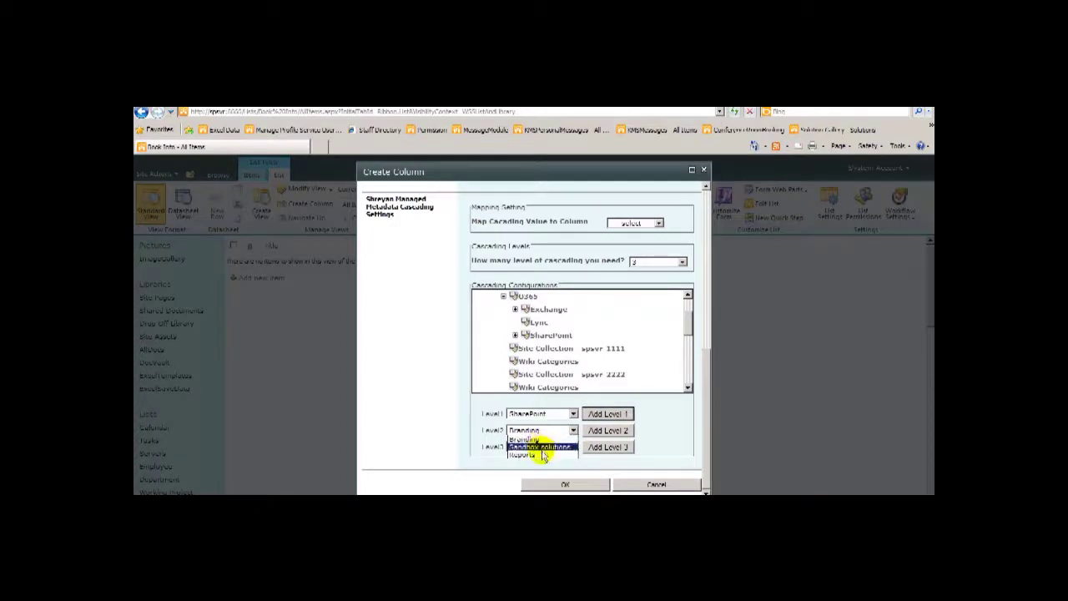
click(472, 424)
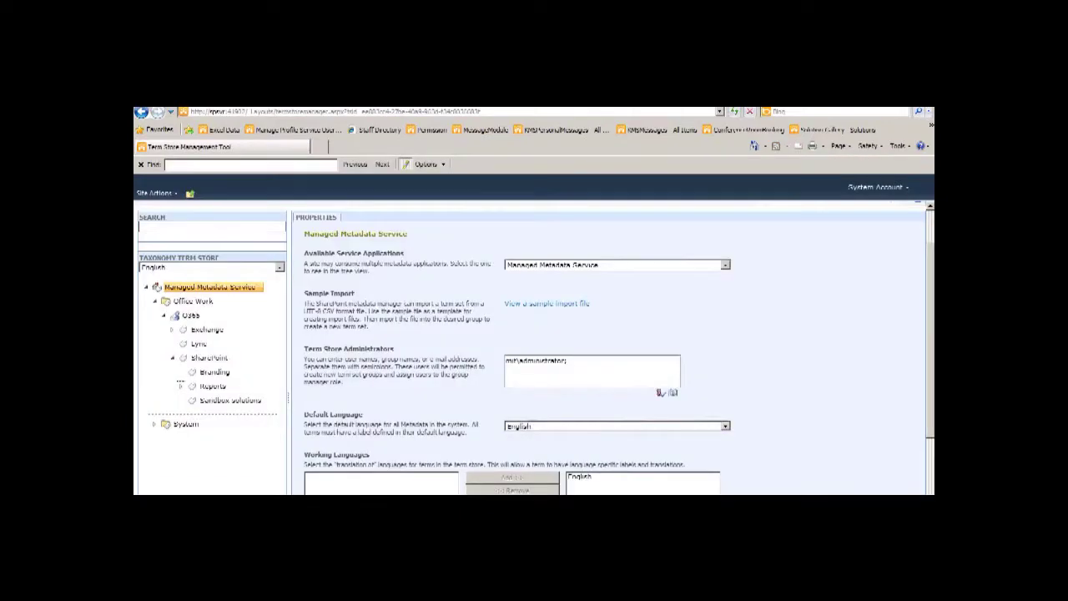
click(179, 387)
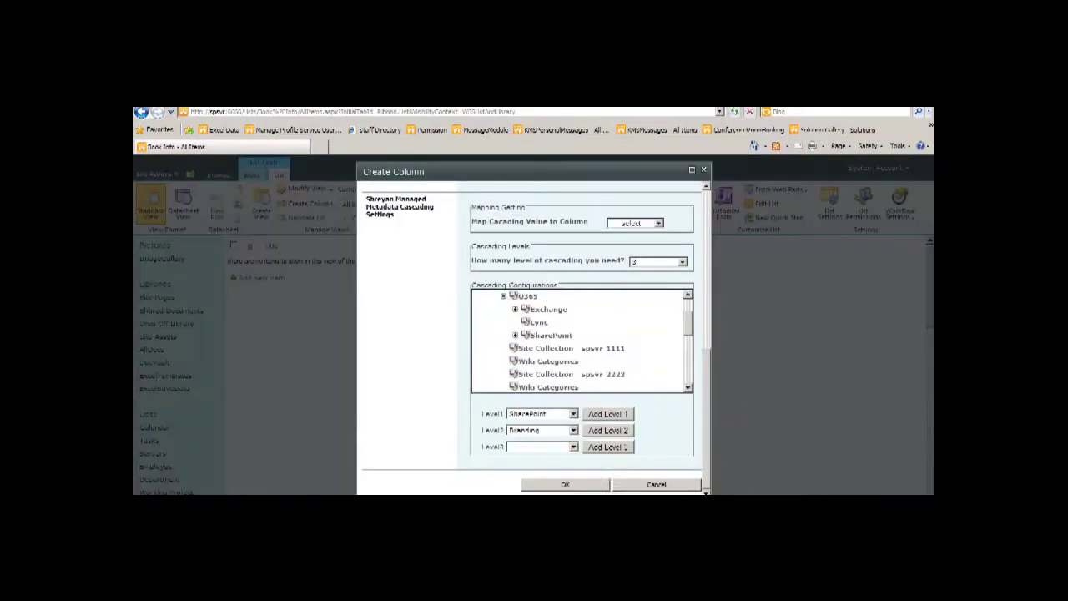
click(605, 446)
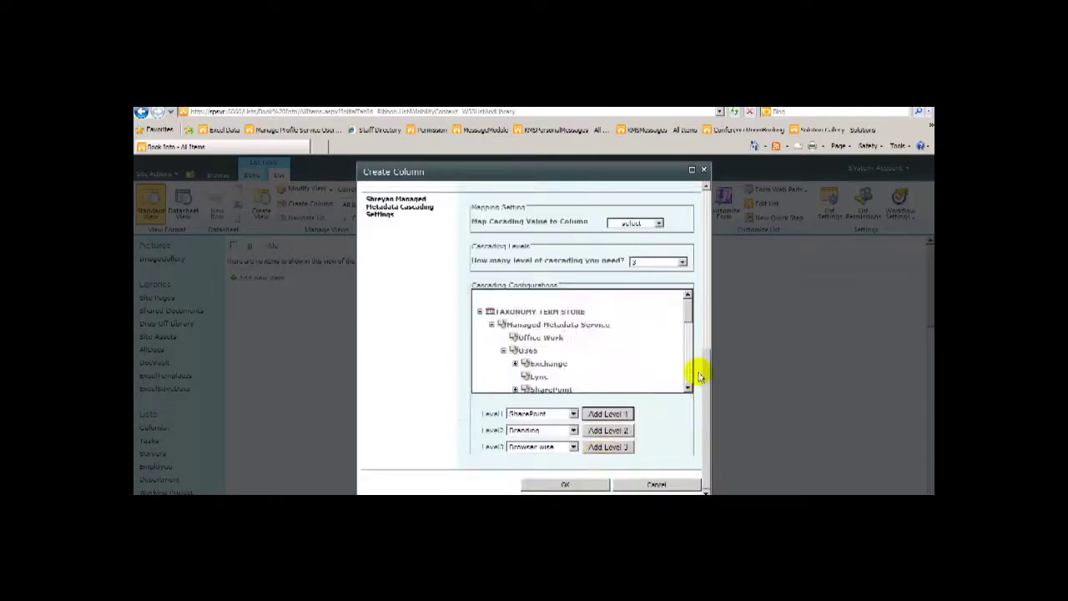
- Change Level 2 to Reports and Level 3 to Daily report, then create the column
click(539, 430)
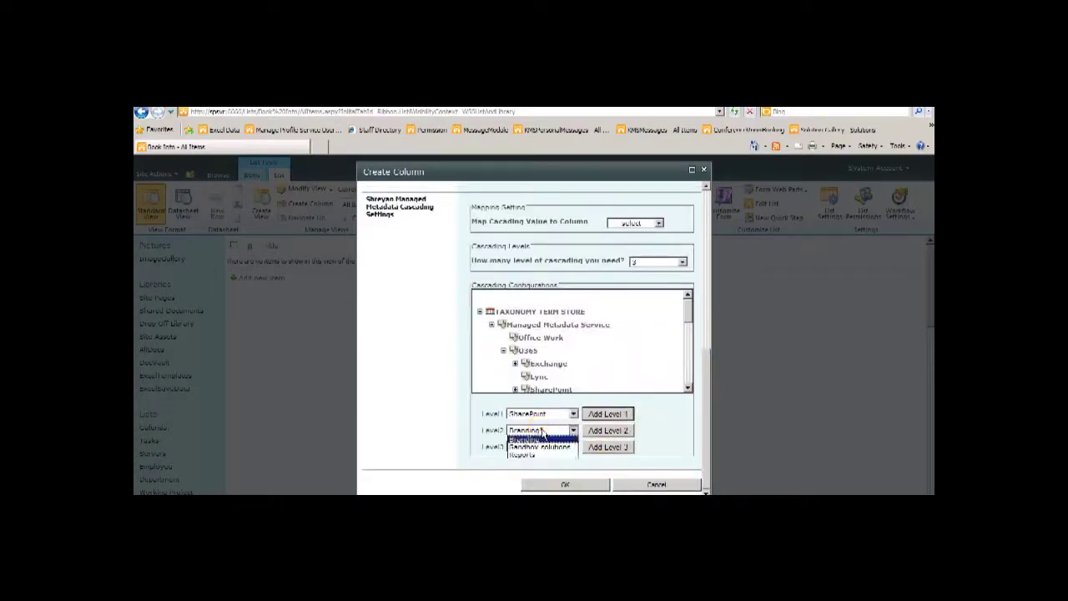
click(532, 455)
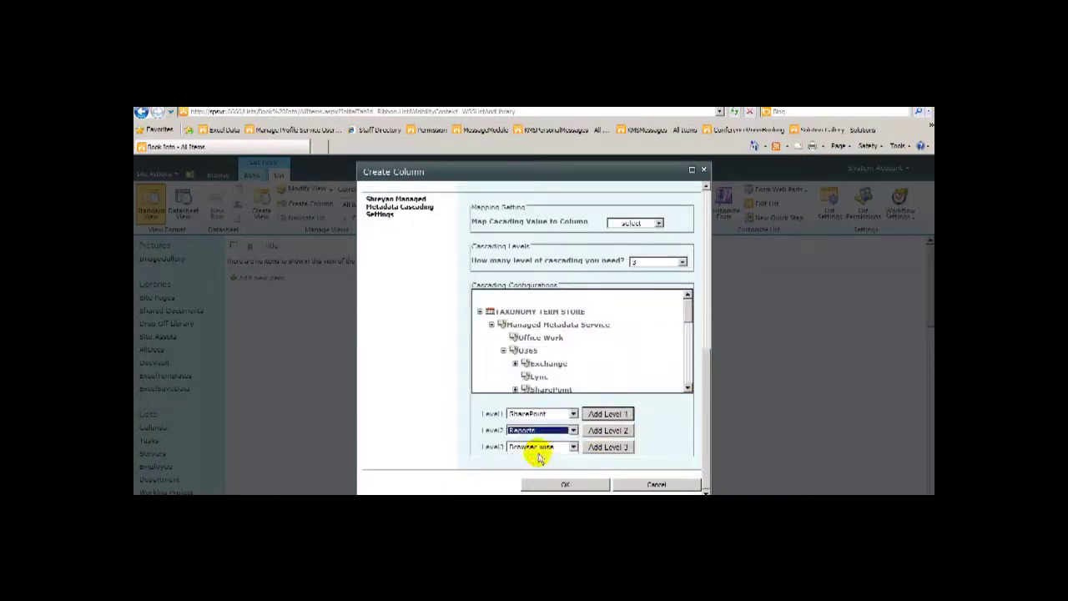
click(548, 453)
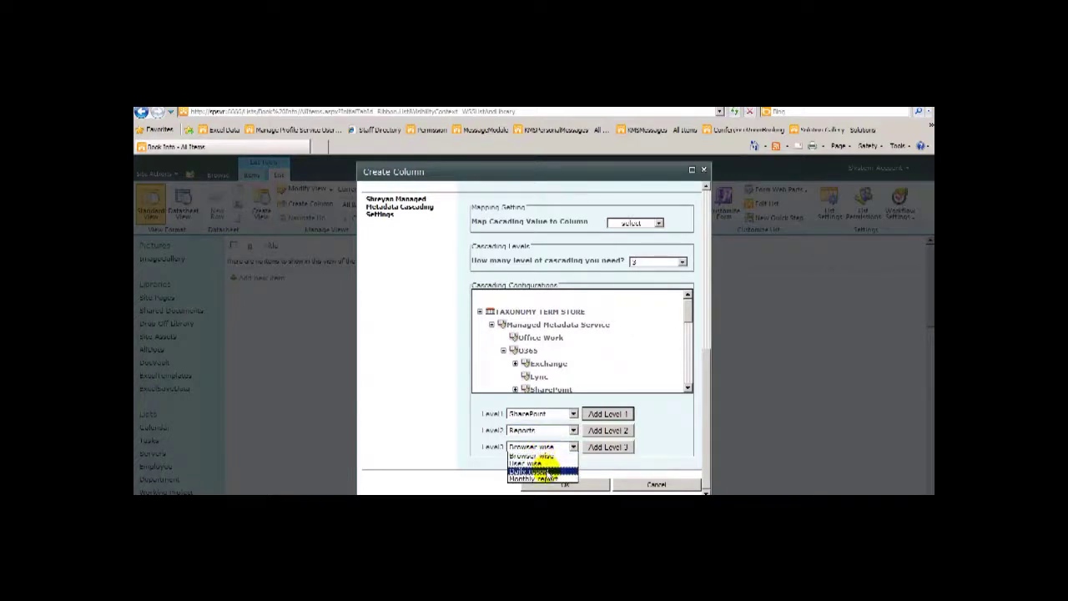
click(547, 473)
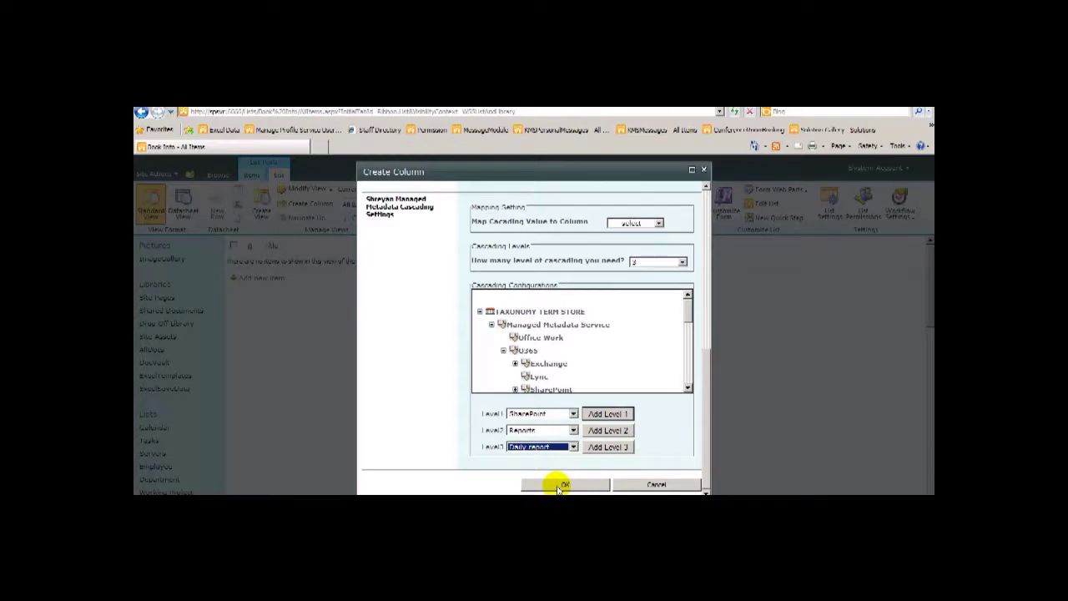
click(558, 484)
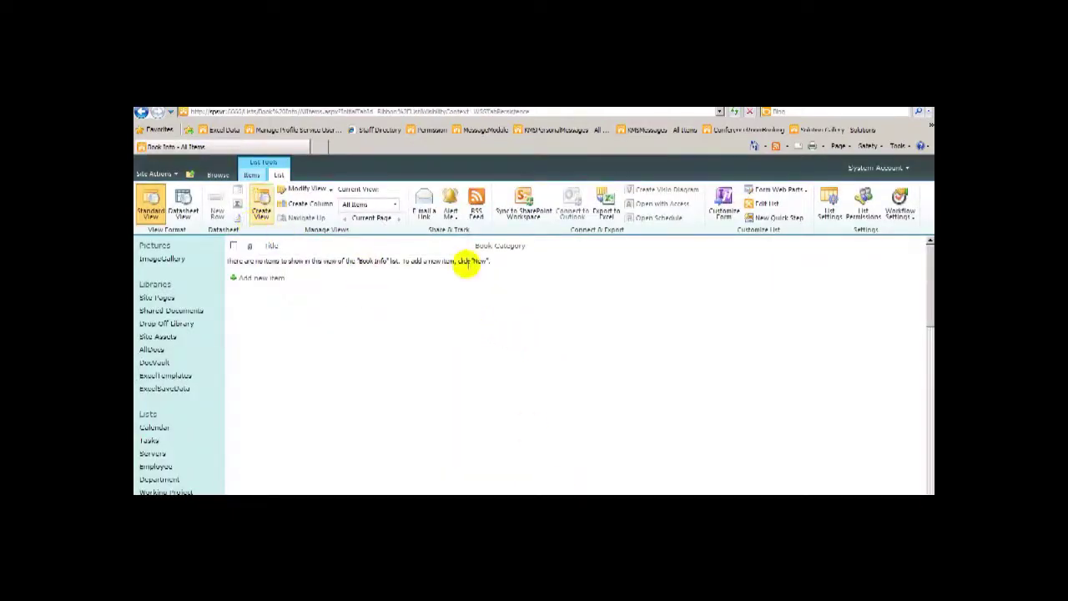
- Start a new Book Info item and pick SharePoint and Reports as the first two category levels
click(258, 280)
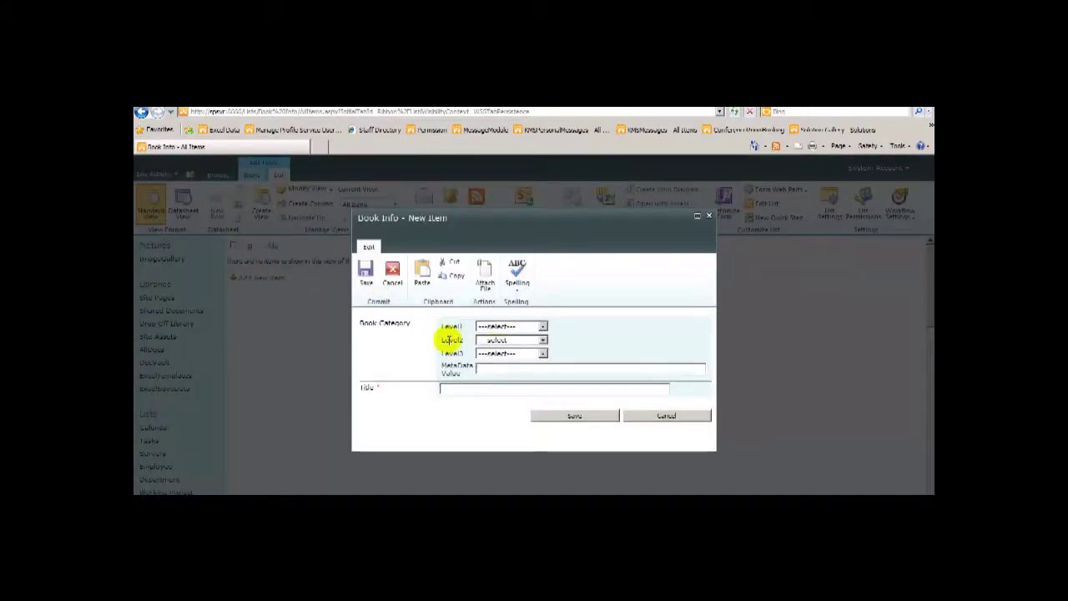
double_click(450, 353)
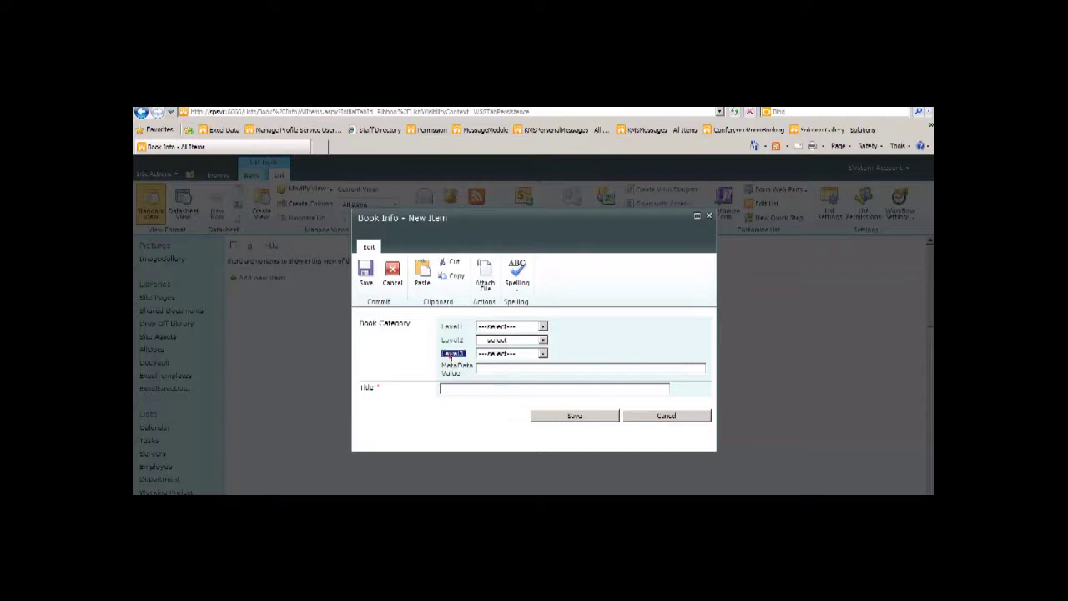
click(537, 326)
click(522, 342)
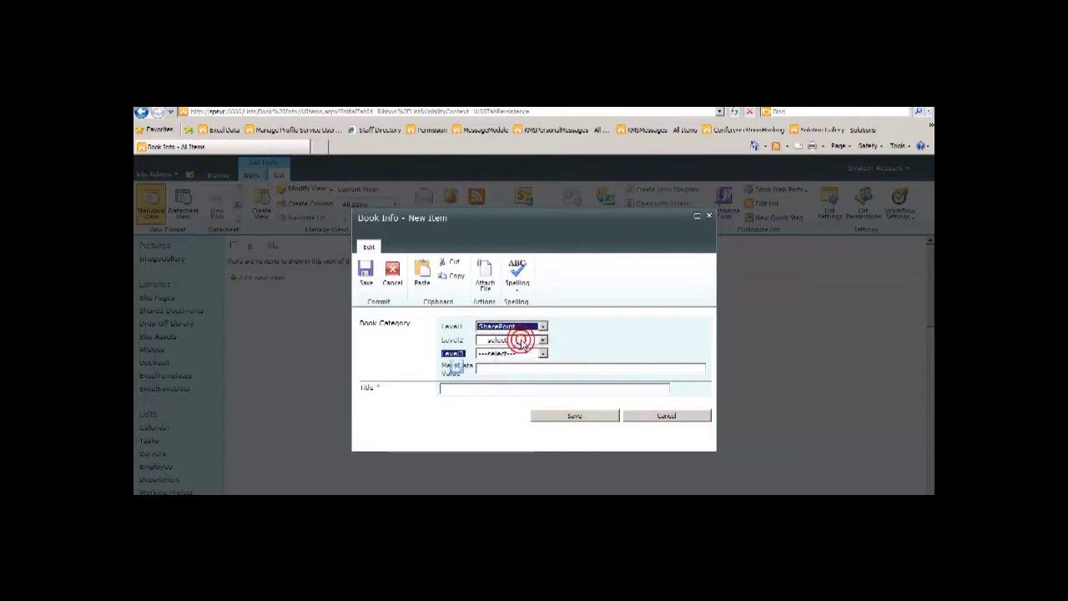
click(522, 343)
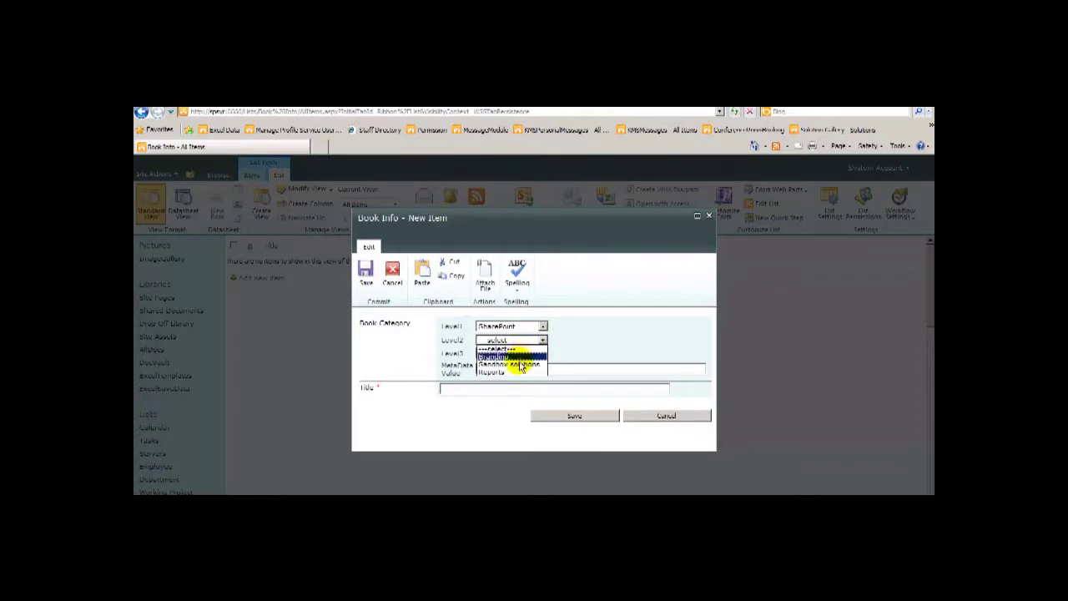
click(518, 373)
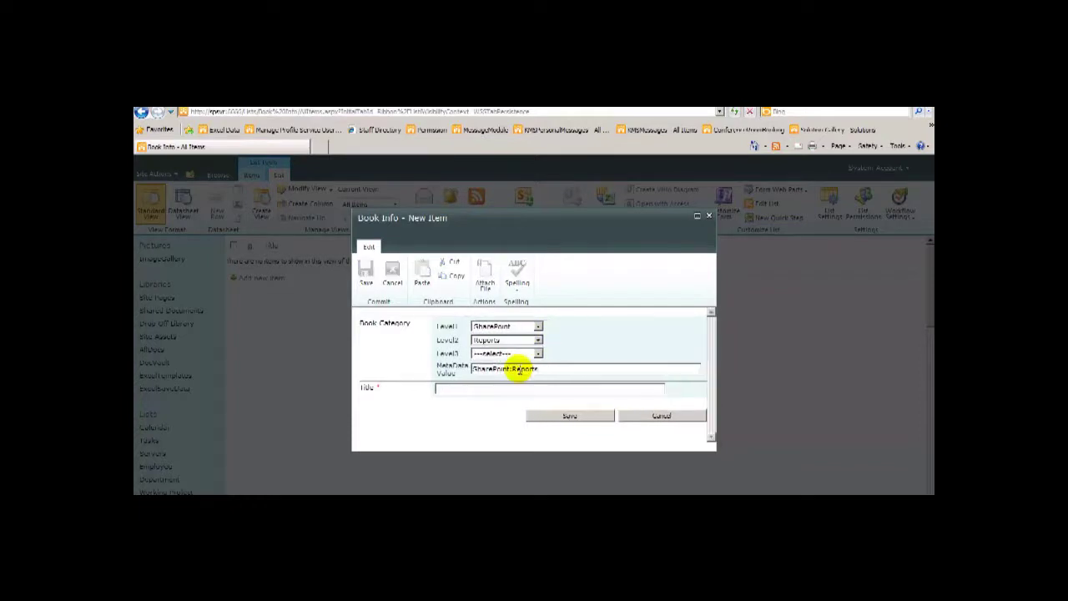
- Pick Daily report as the third level, enter the title 'New Release of Cloud book', and save
click(500, 355)
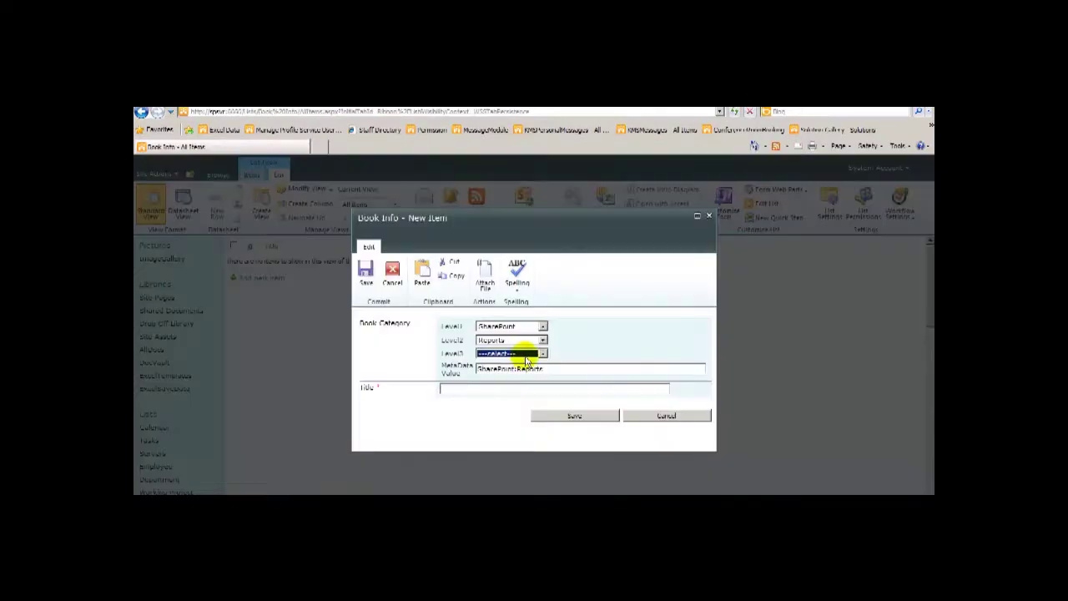
click(515, 355)
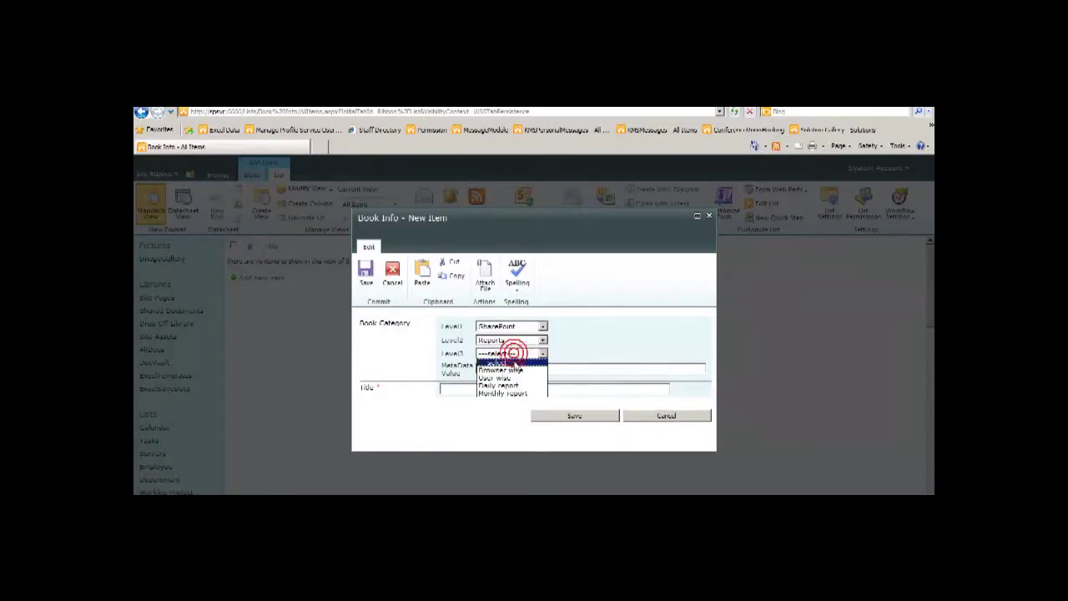
click(508, 386)
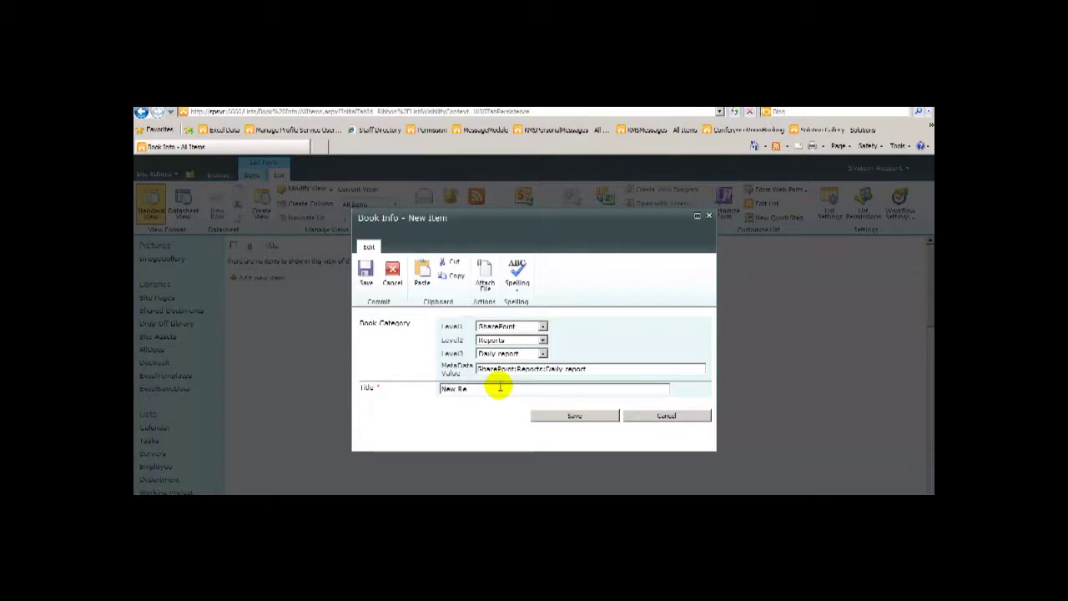
text(lease)
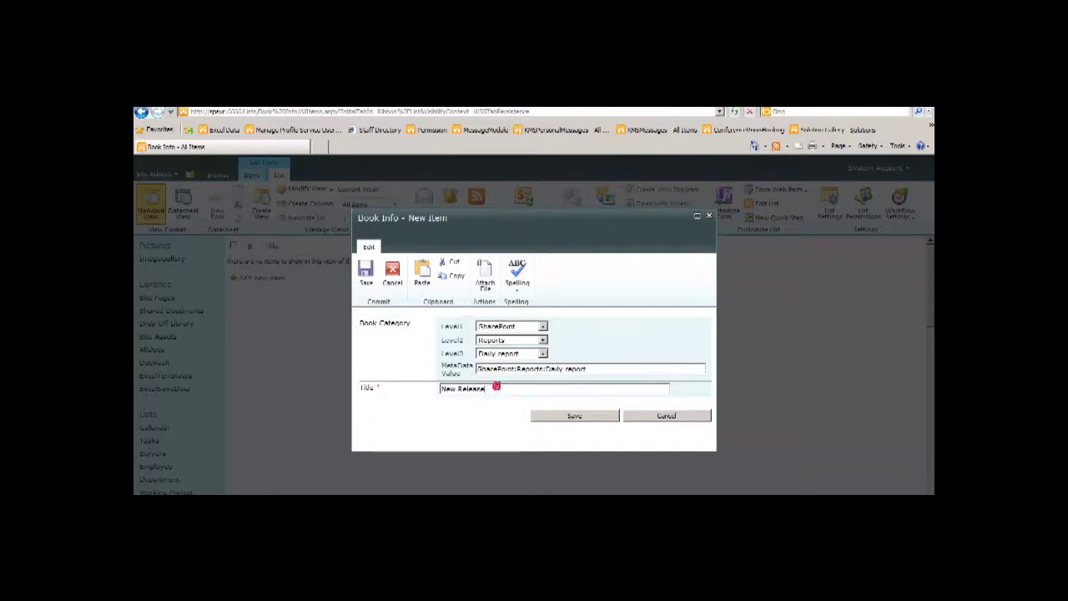
text( of IT)
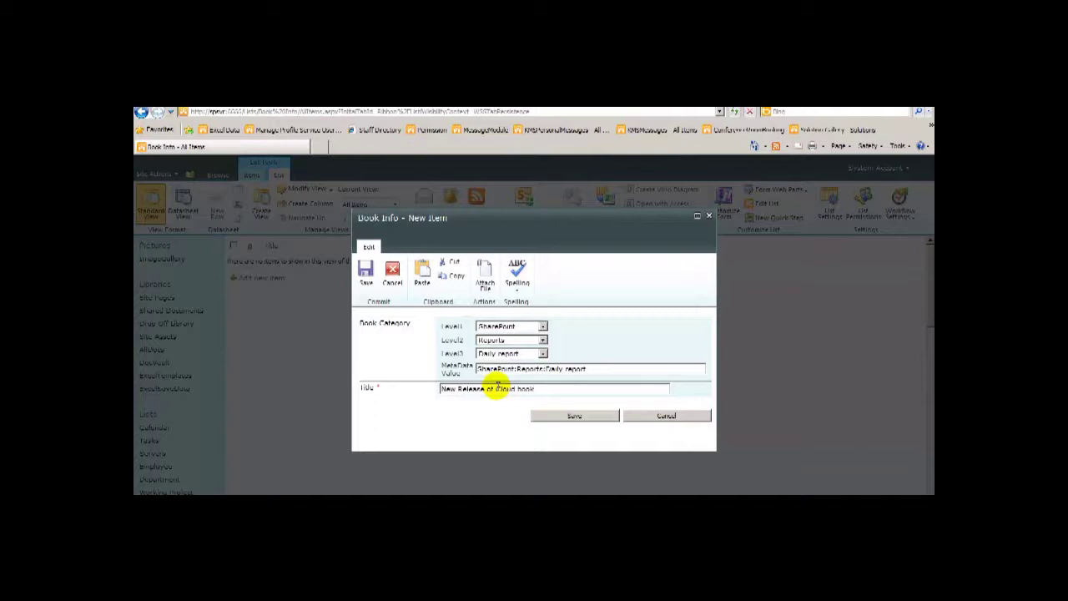
click(546, 417)
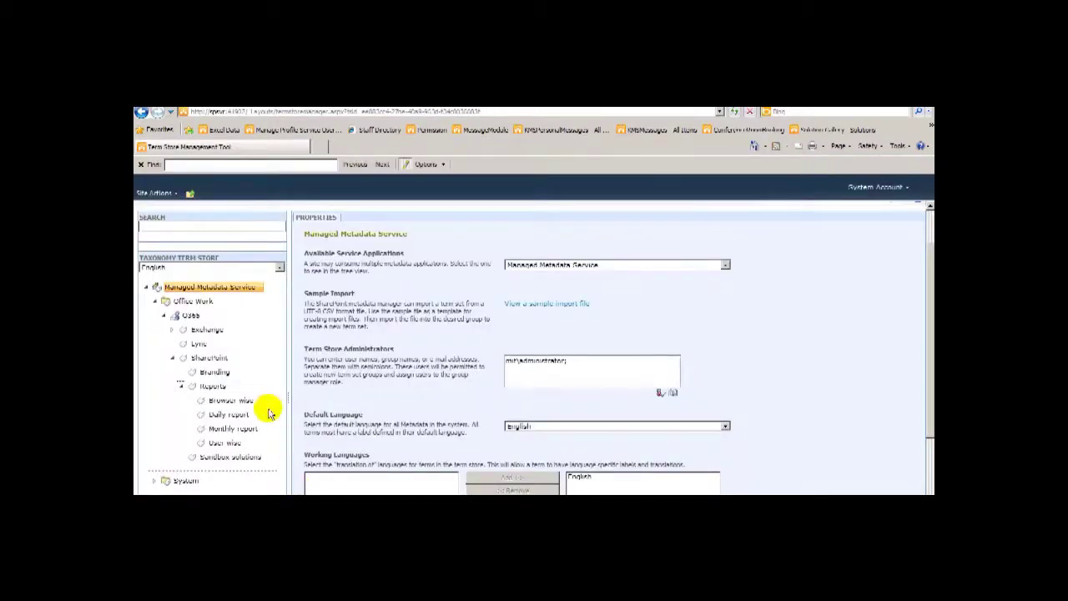
- Create a 'Bi Annual report' term under Reports in the term store
click(228, 386)
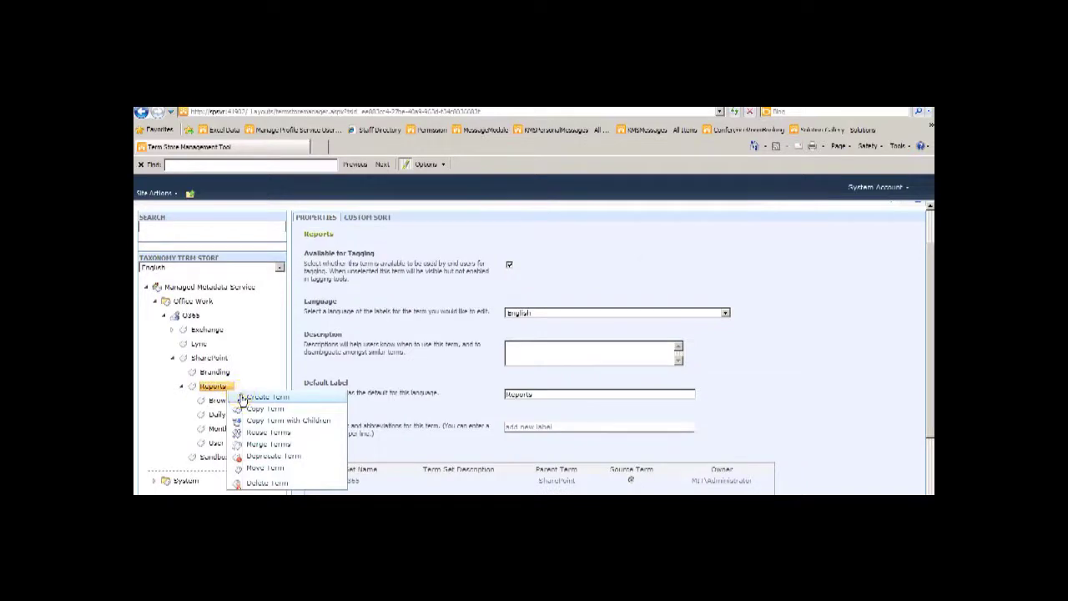
click(242, 397)
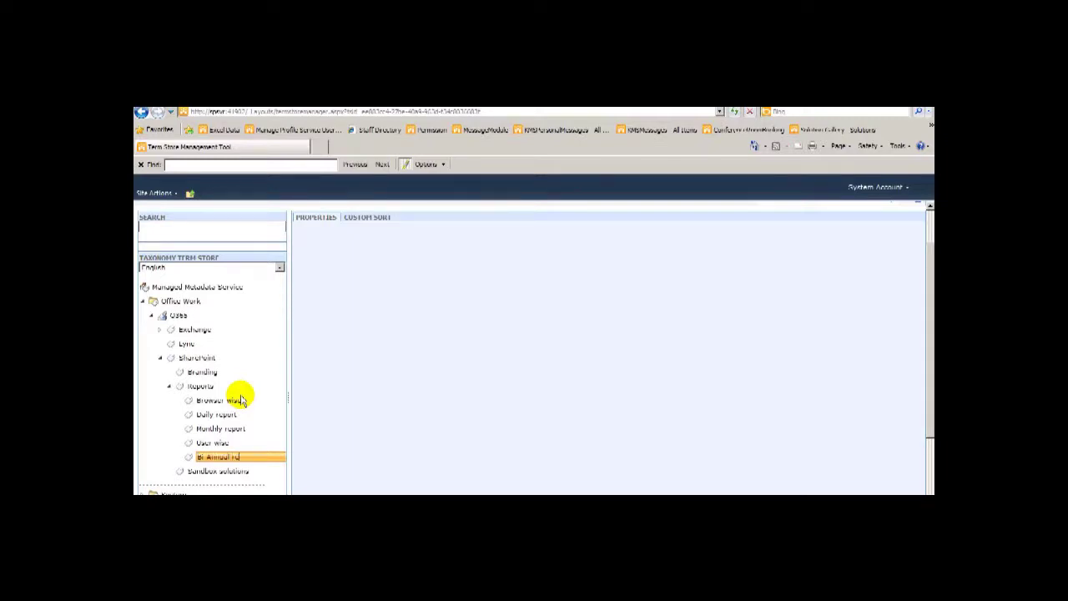
key(Return)
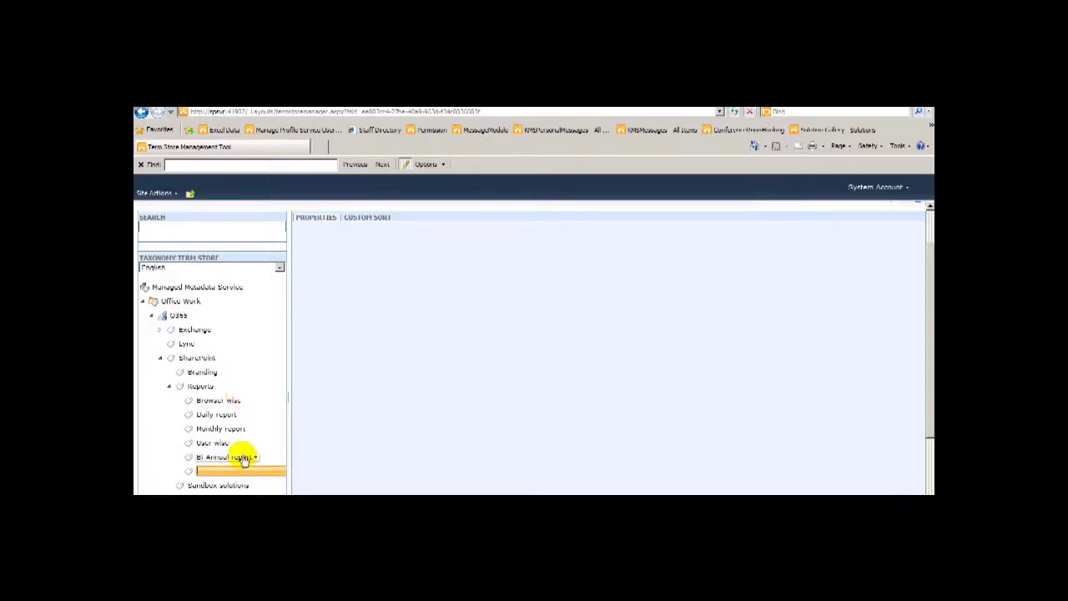
click(167, 464)
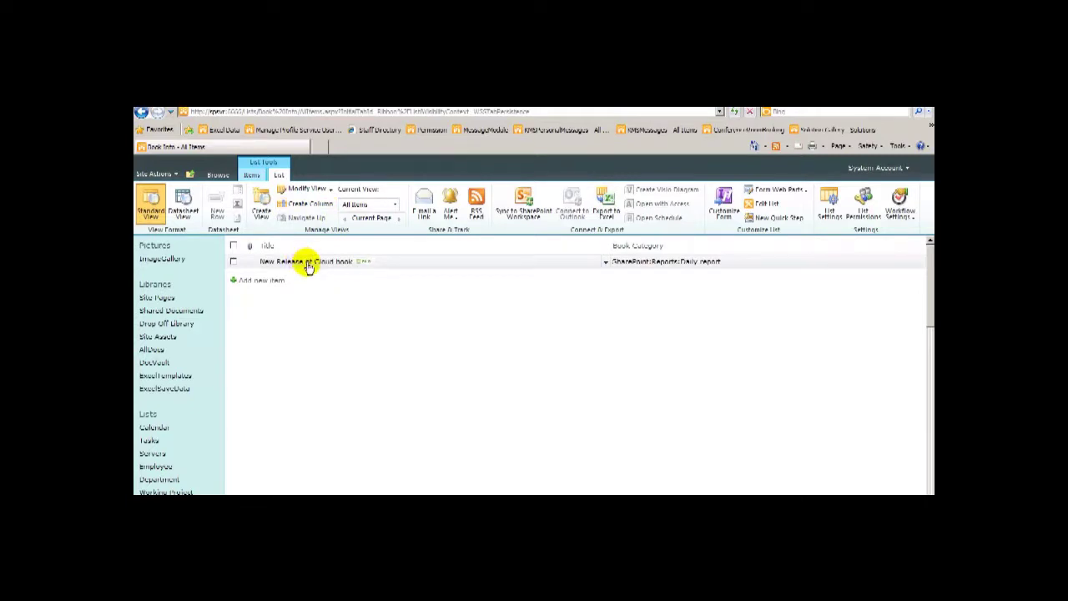
- Add item 'A publication' with category SharePoint › Reports › Bi-Annual report and save it
click(246, 283)
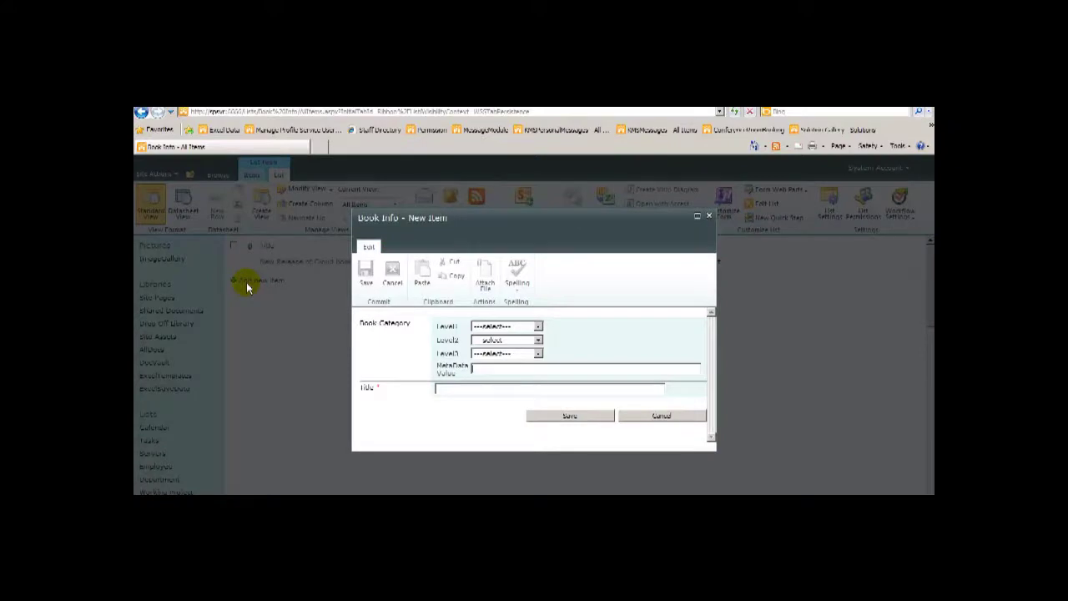
click(508, 327)
click(511, 344)
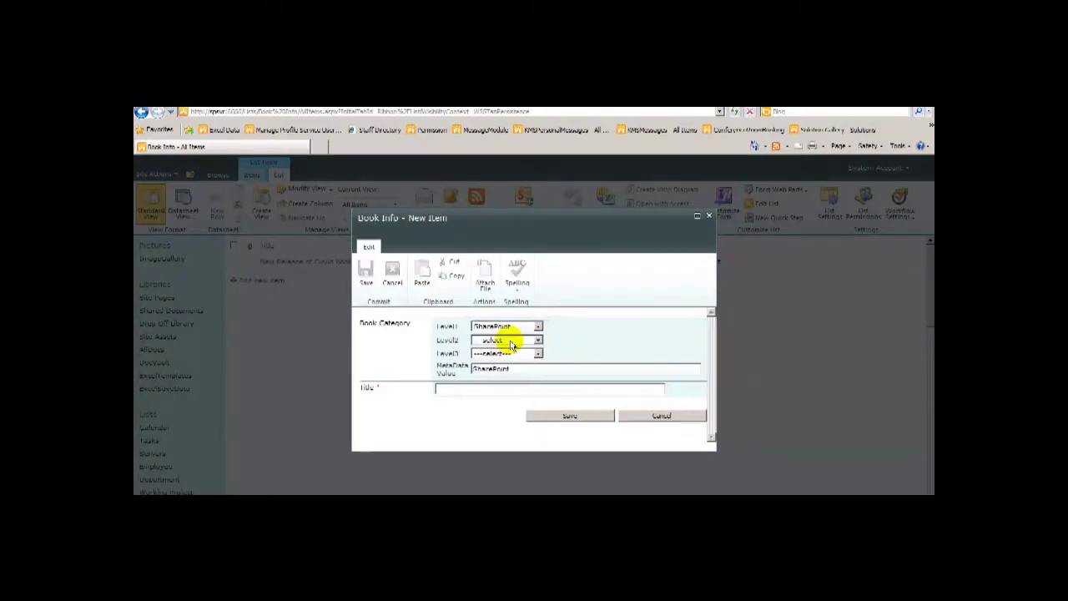
click(509, 340)
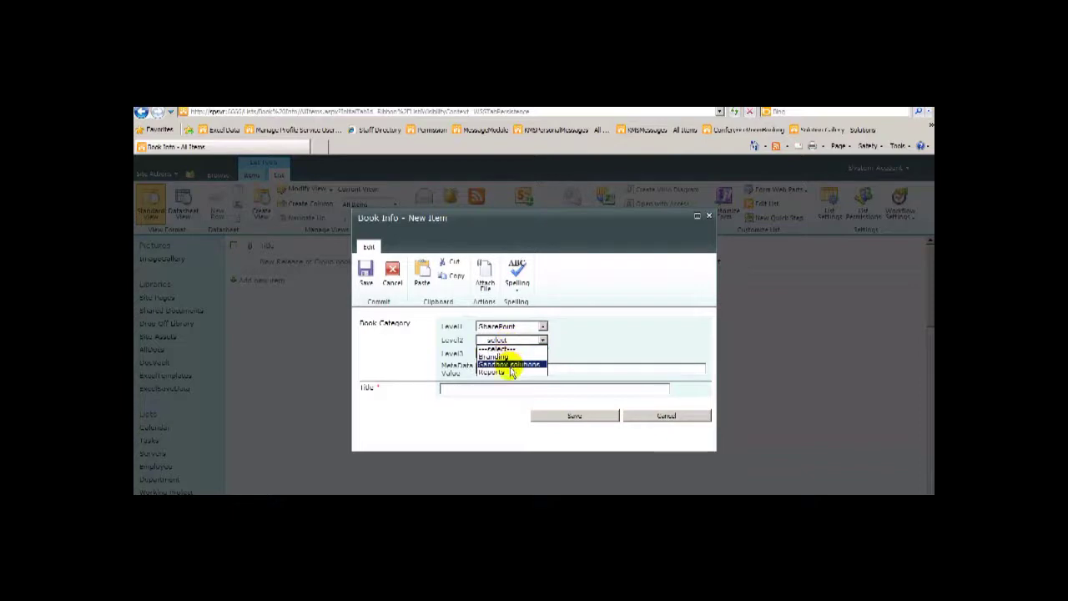
click(509, 371)
click(501, 353)
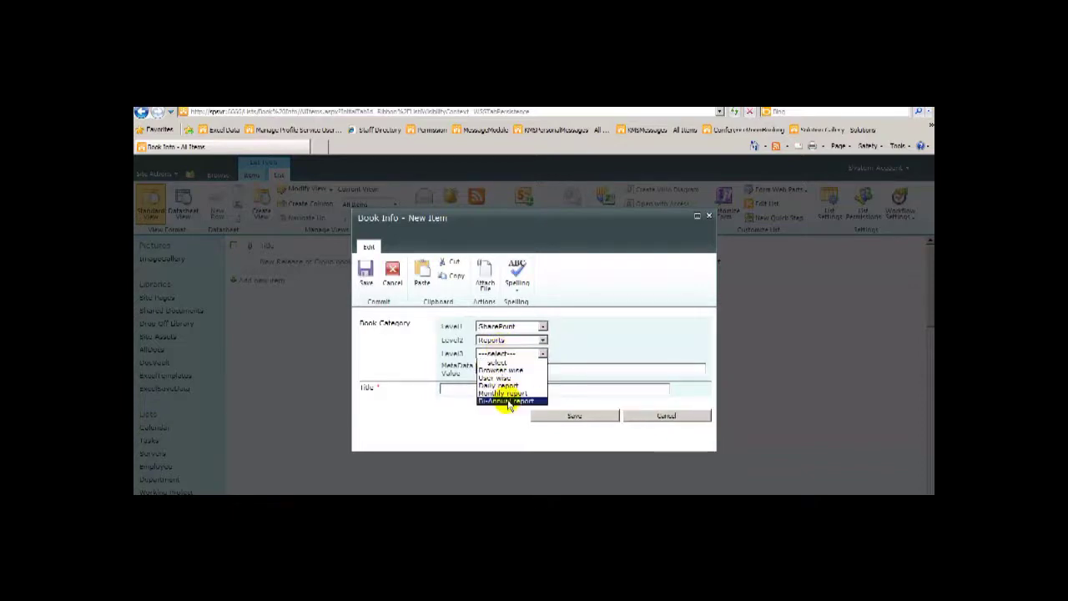
click(508, 402)
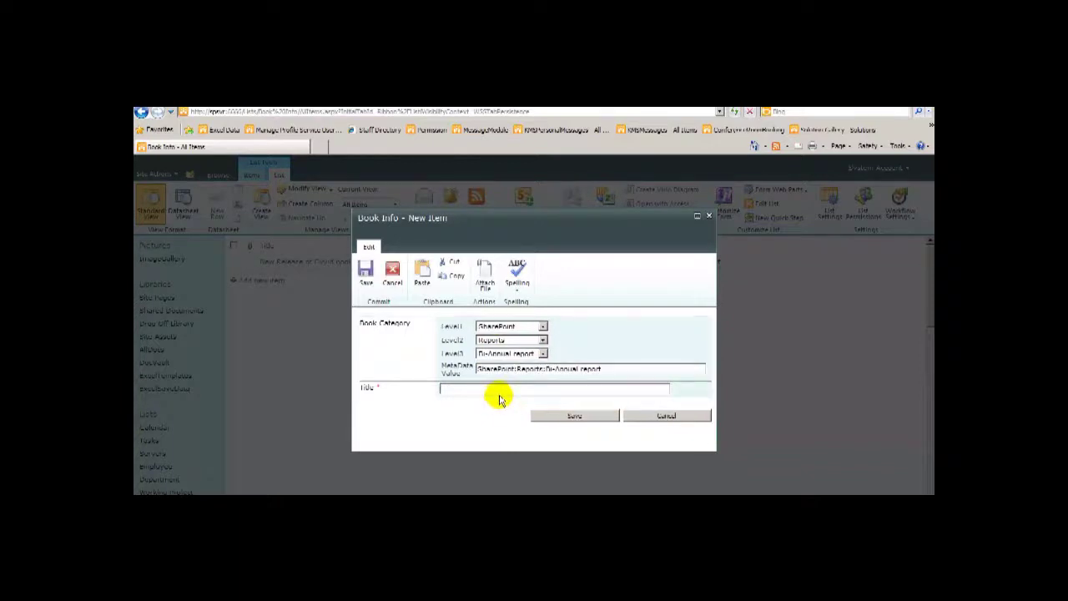
click(499, 389)
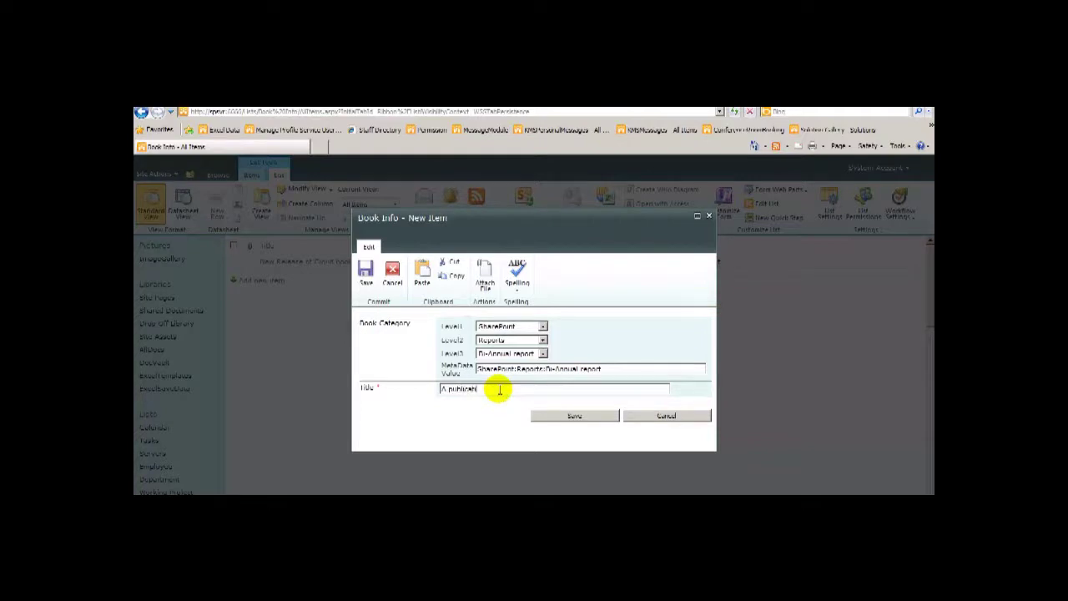
click(549, 419)
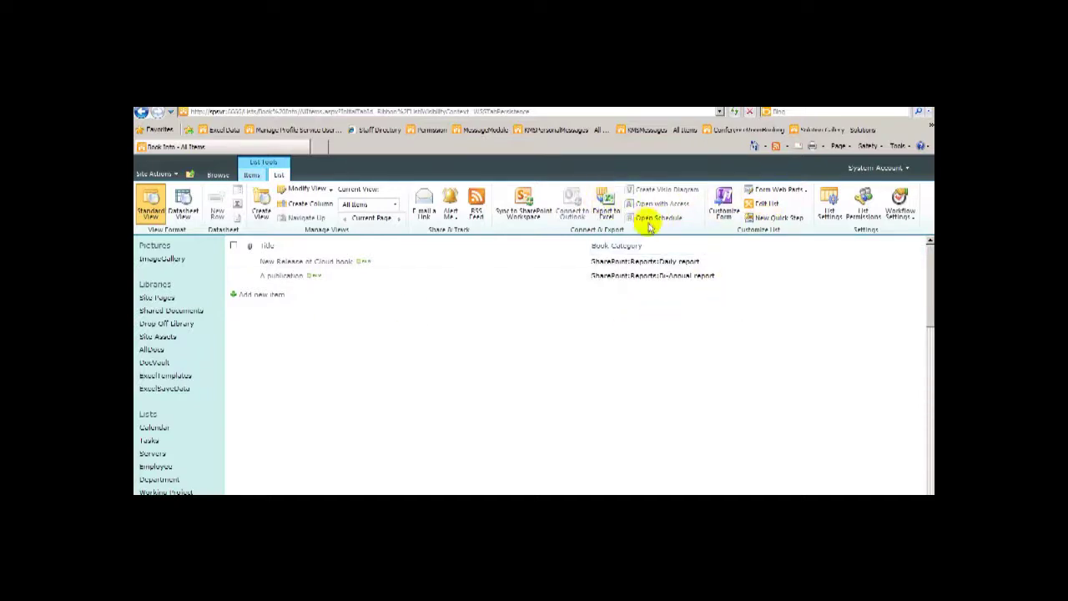
- Open the Change Column page for Book Category from the Book Info list settings
click(830, 205)
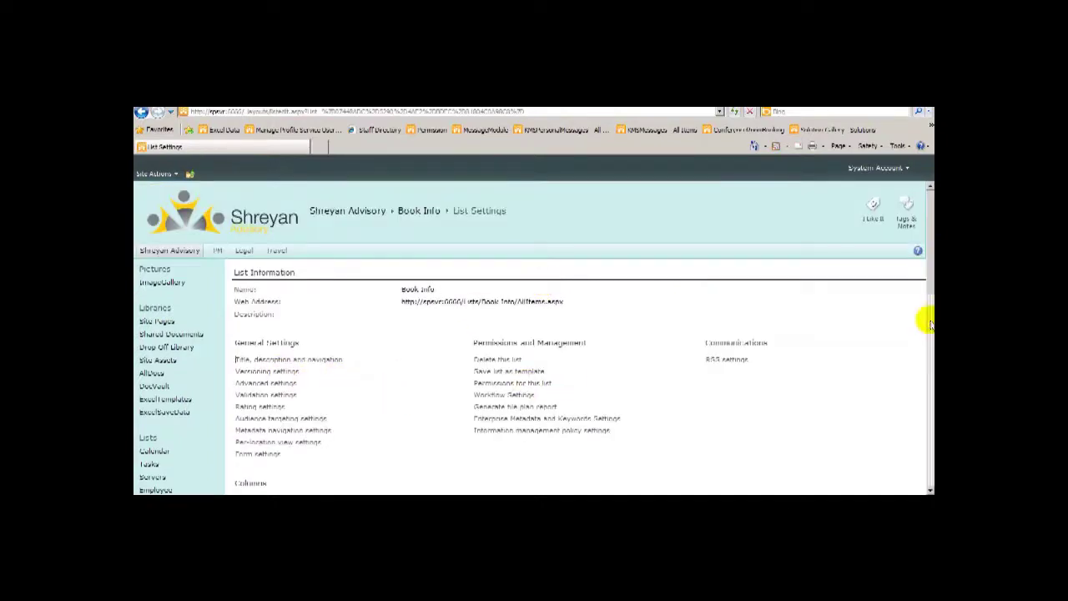
scroll(927, 279, down, 3)
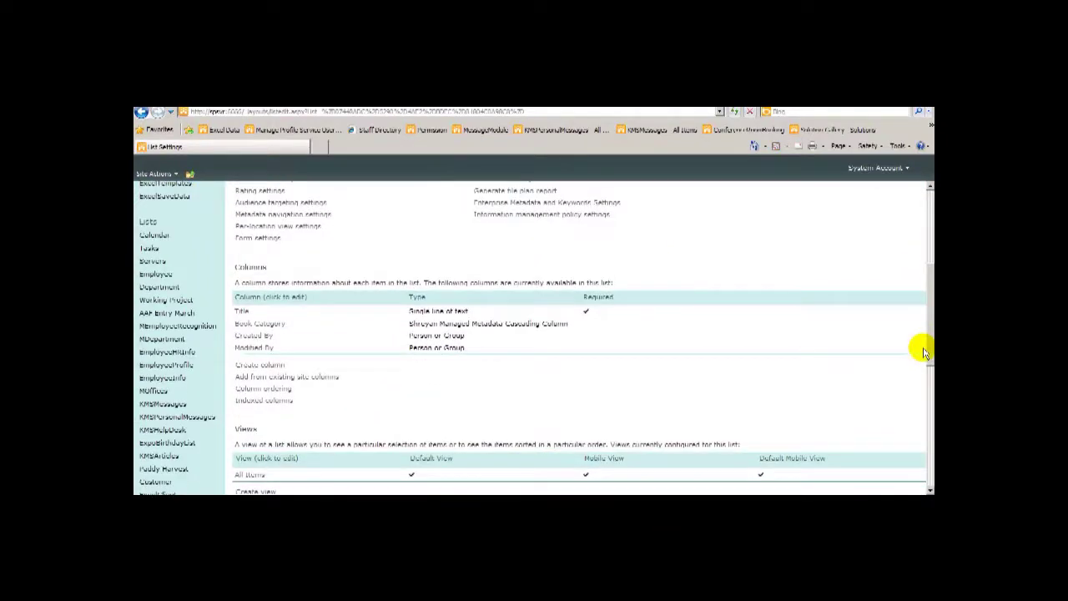
click(260, 323)
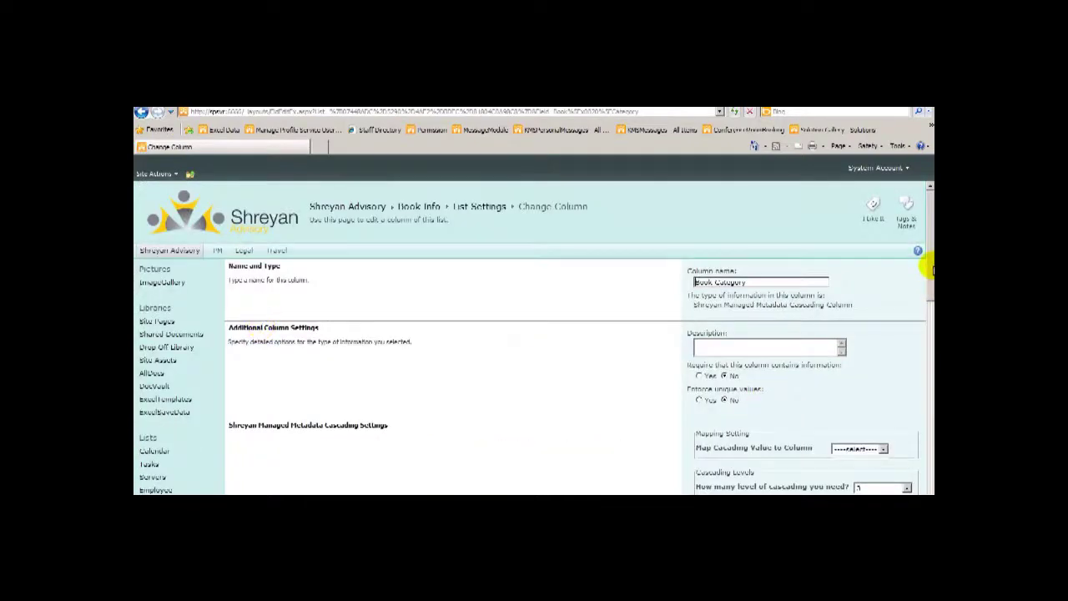
scroll(924, 276, down, 2)
- Set the Book Category column's cascading depth to 2 levels
click(904, 324)
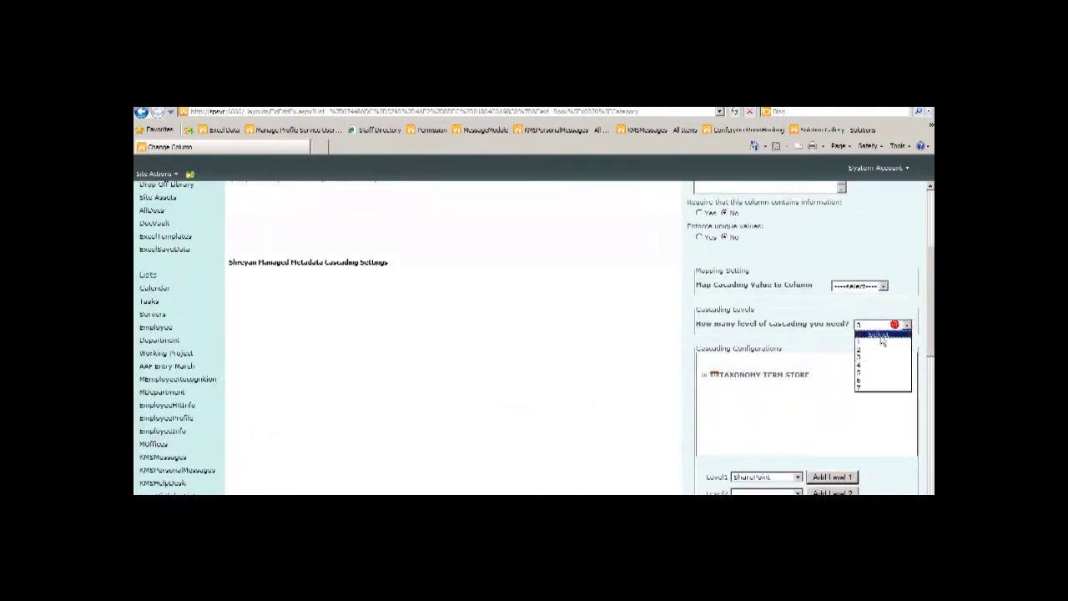
click(876, 354)
scroll(875, 350, down, 3)
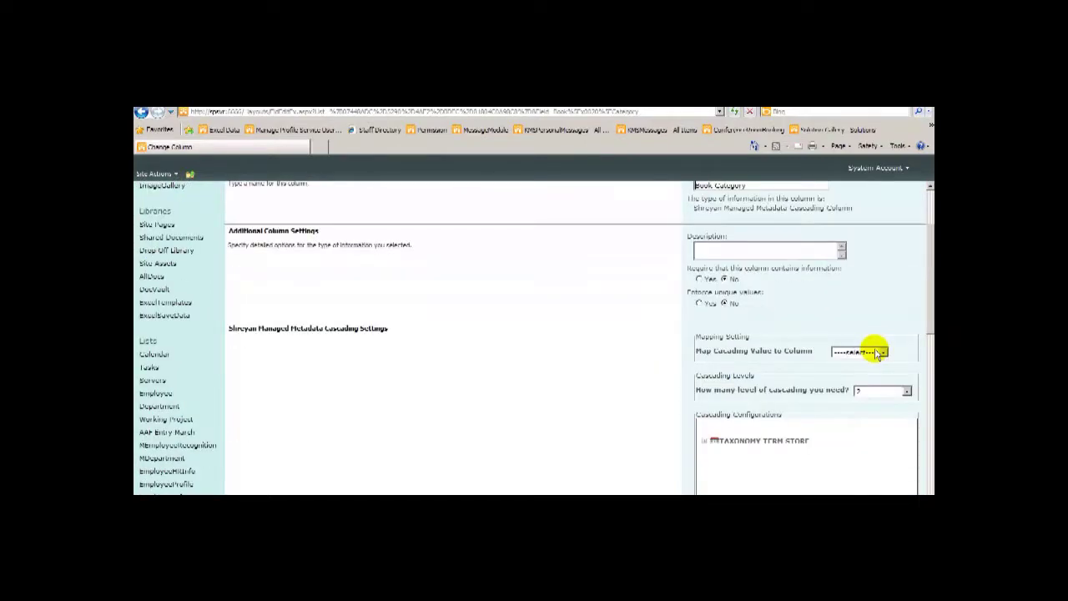
scroll(927, 334, down, 2)
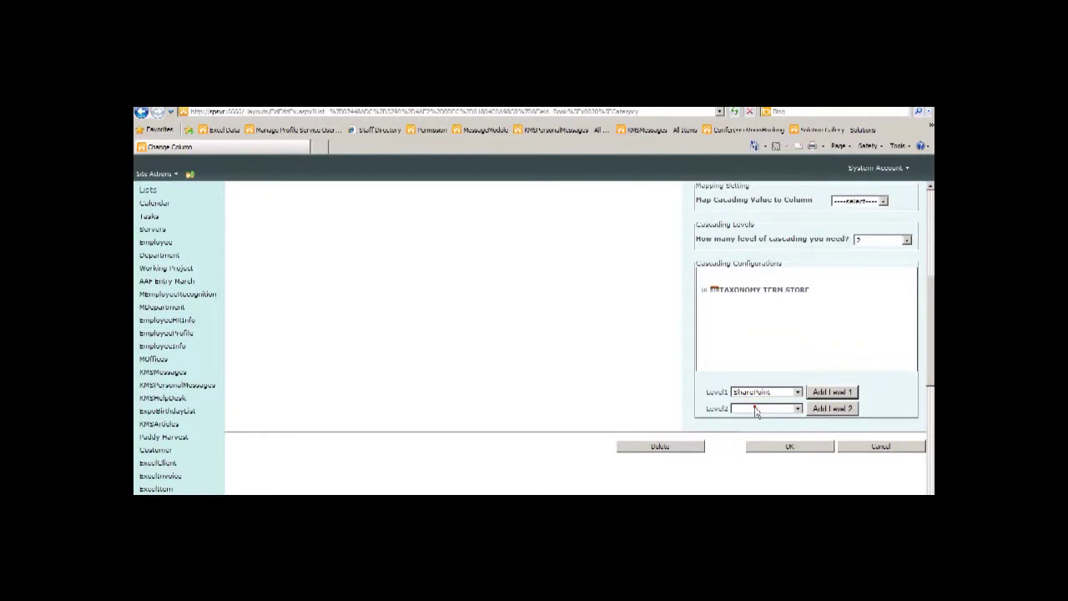
click(756, 409)
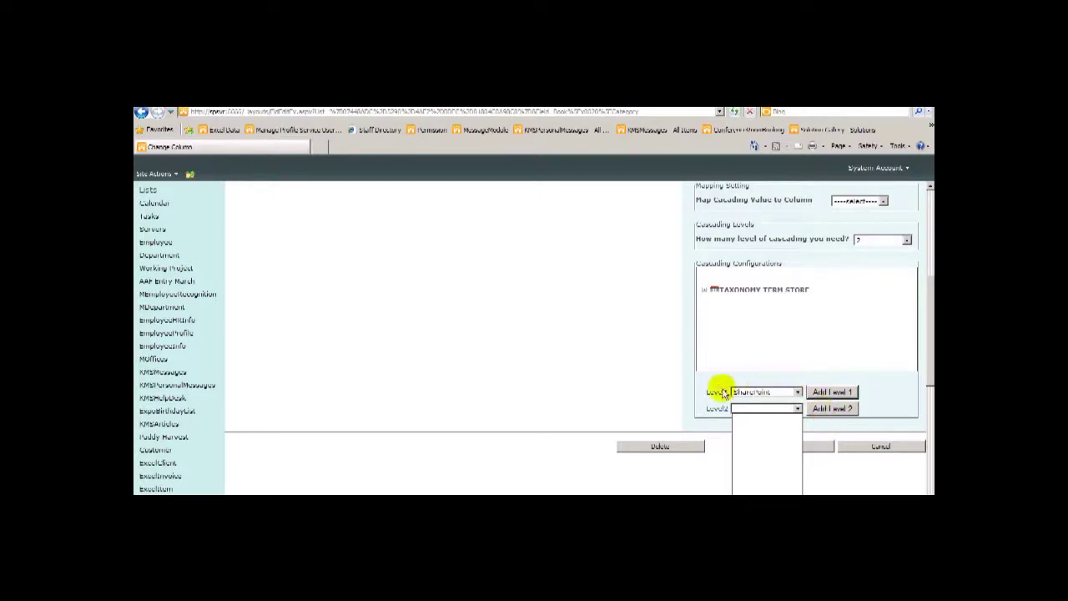
- Expand Taxonomy Term Store and Managed Metadata Service, then add cascading Level 1 as Exchange
click(704, 290)
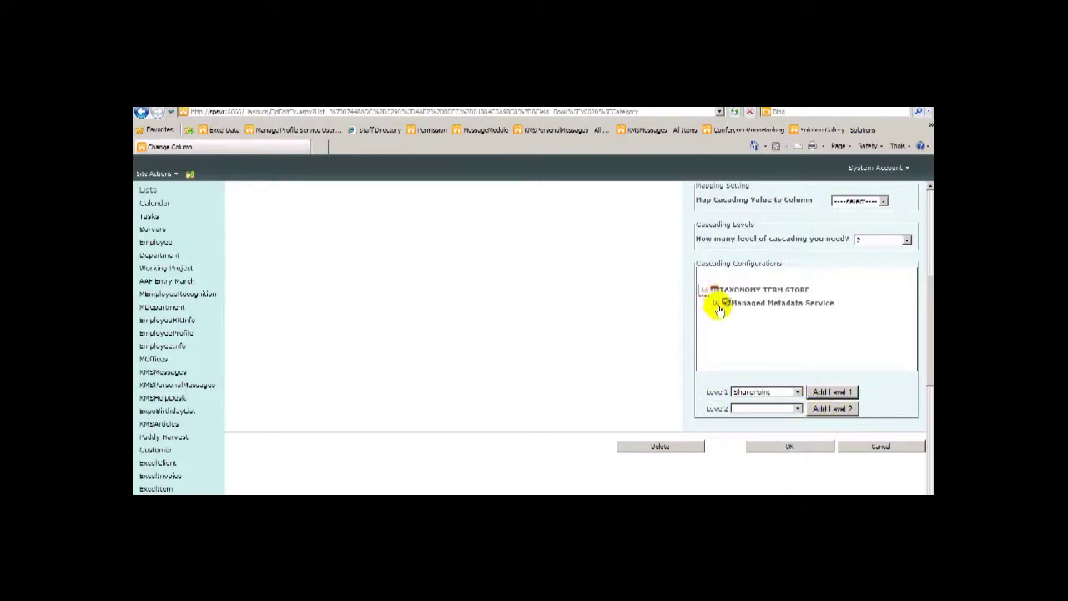
click(715, 303)
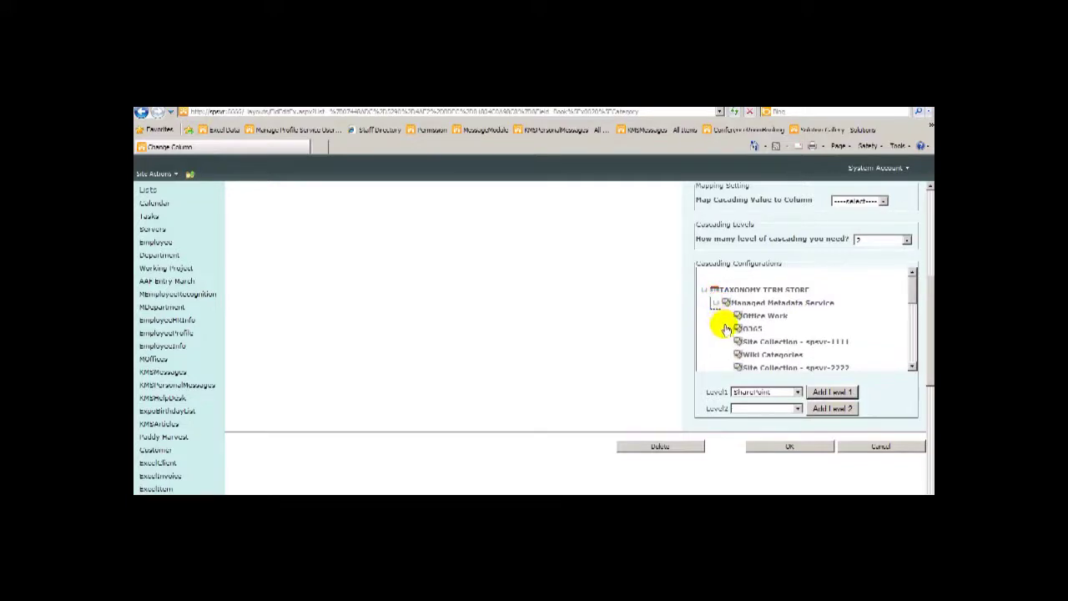
click(818, 392)
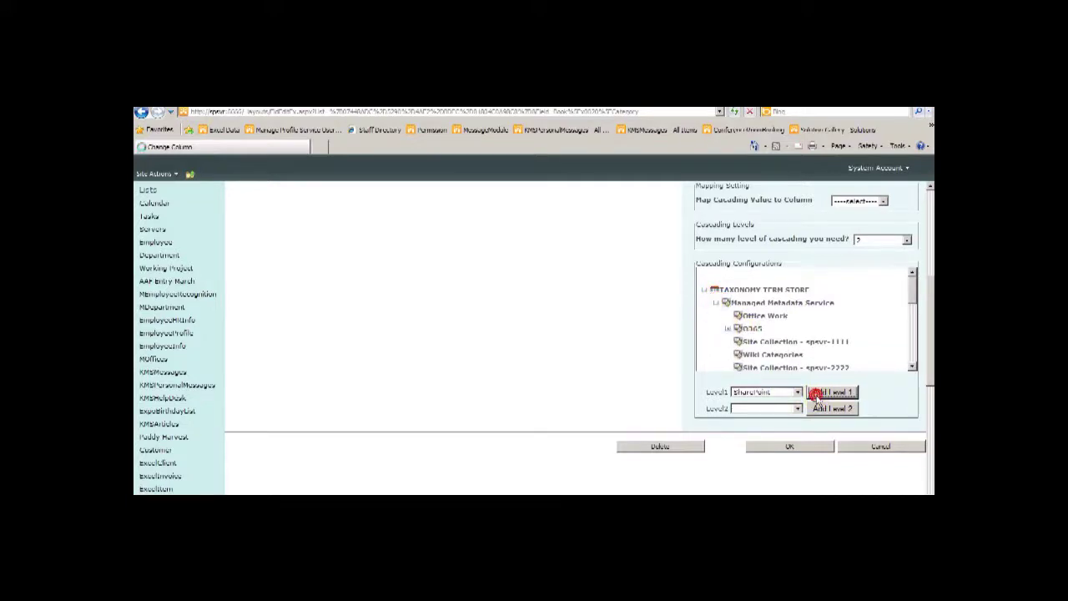
drag(925, 309, 913, 362)
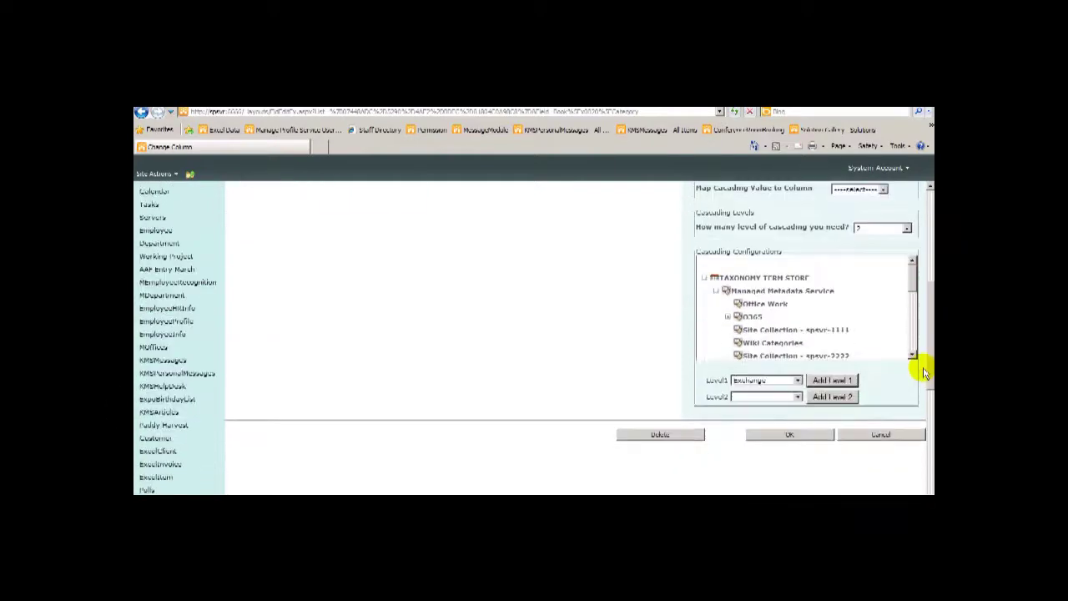
- Keep Exchange as Level 1 and add the second cascading level
click(792, 380)
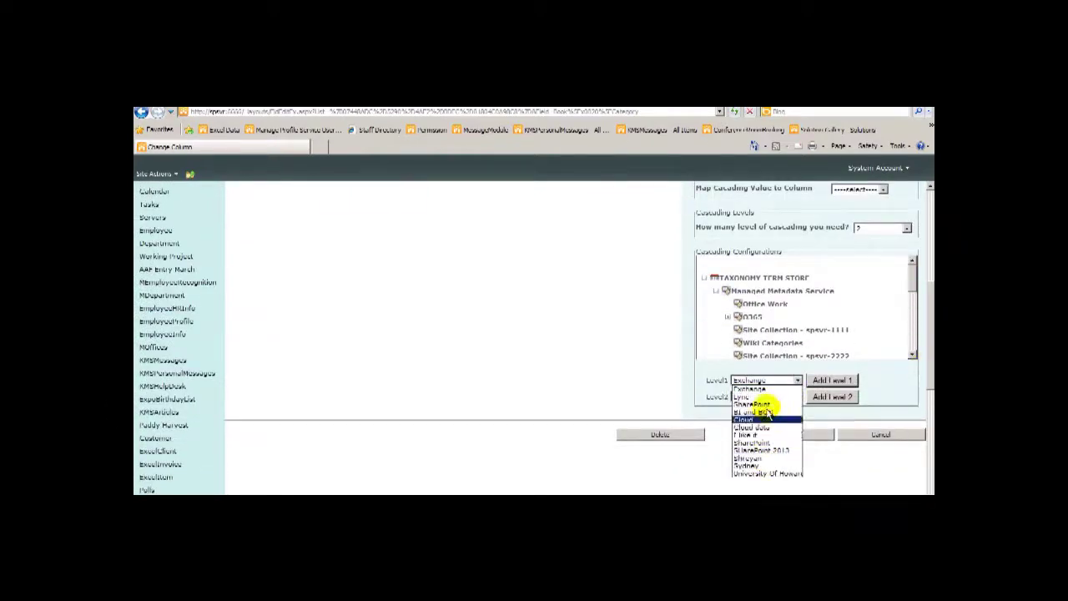
click(636, 376)
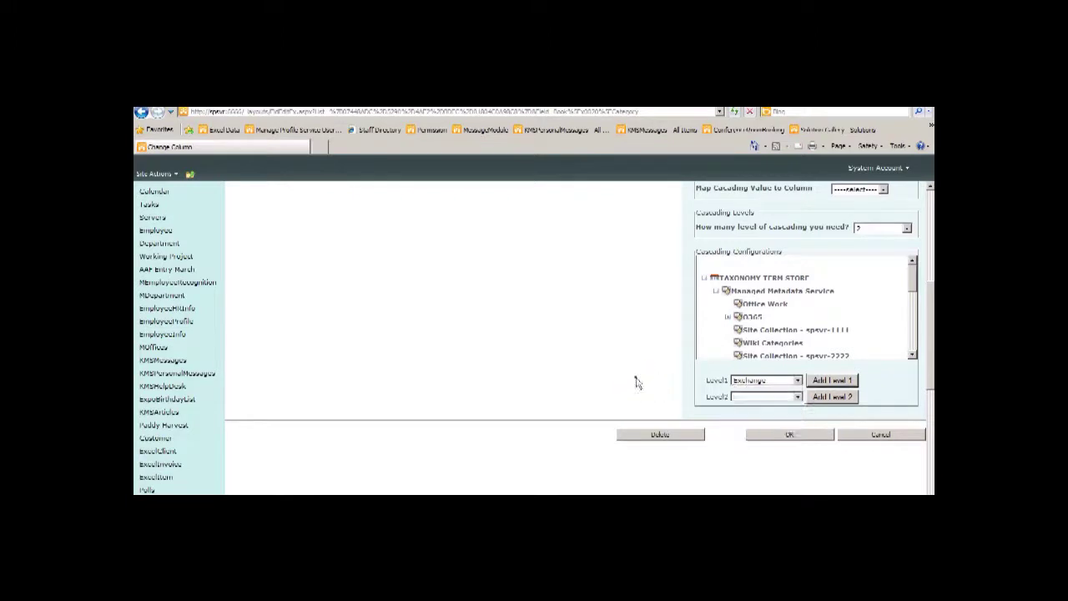
click(763, 402)
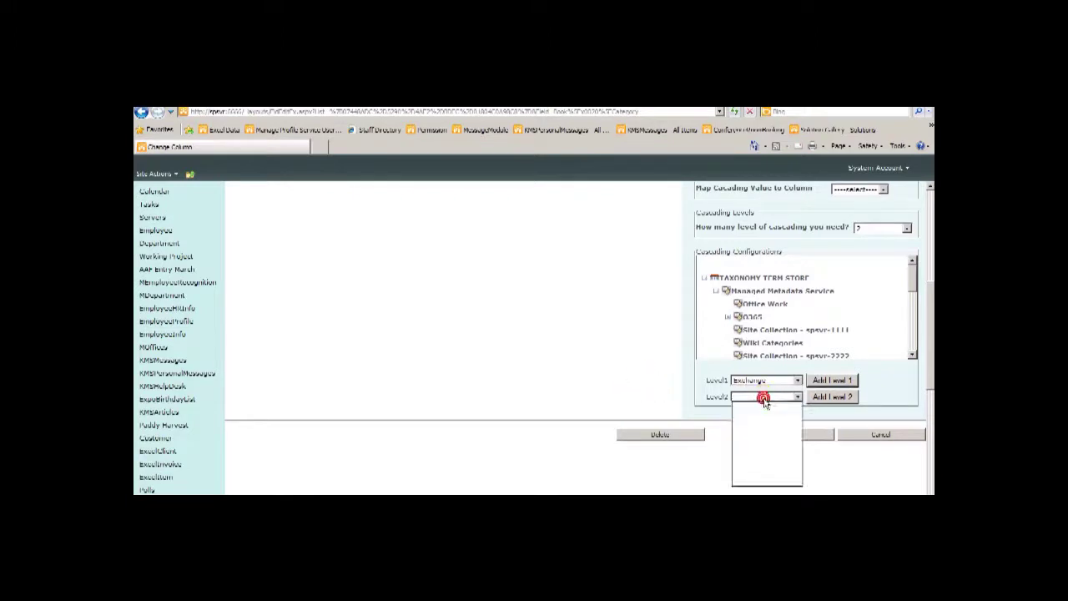
right_click(819, 400)
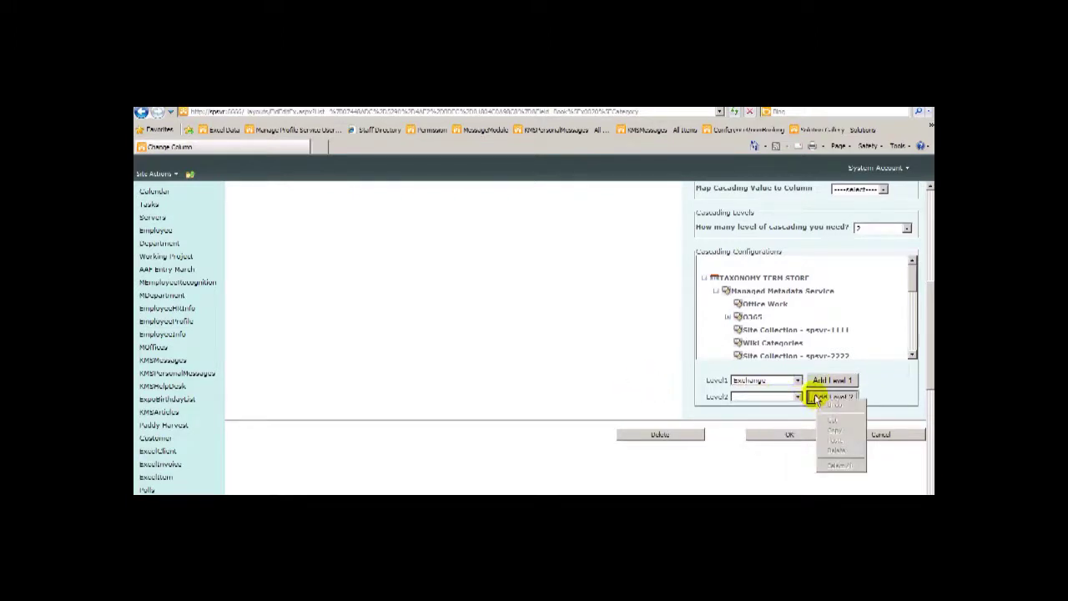
click(817, 398)
drag(929, 264, 925, 333)
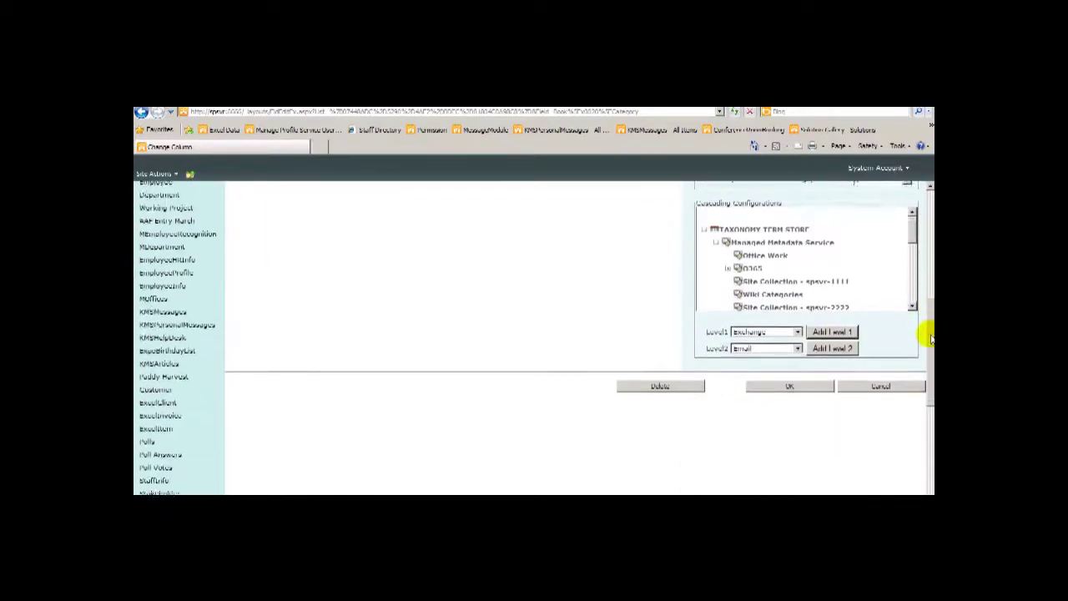
- Set Level 2 to Email and save the Book Category column
click(782, 349)
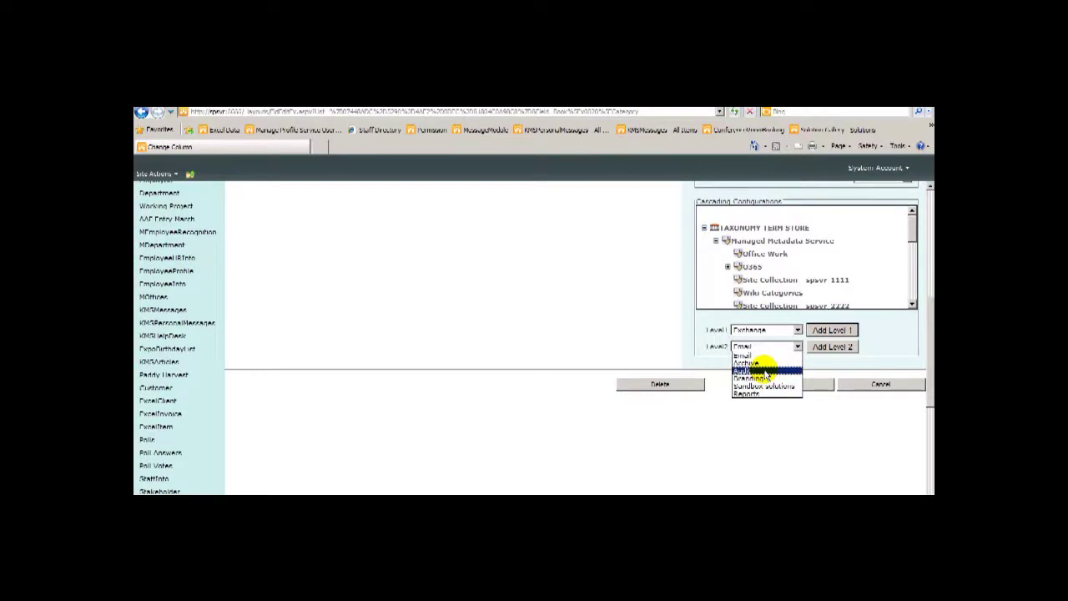
click(754, 355)
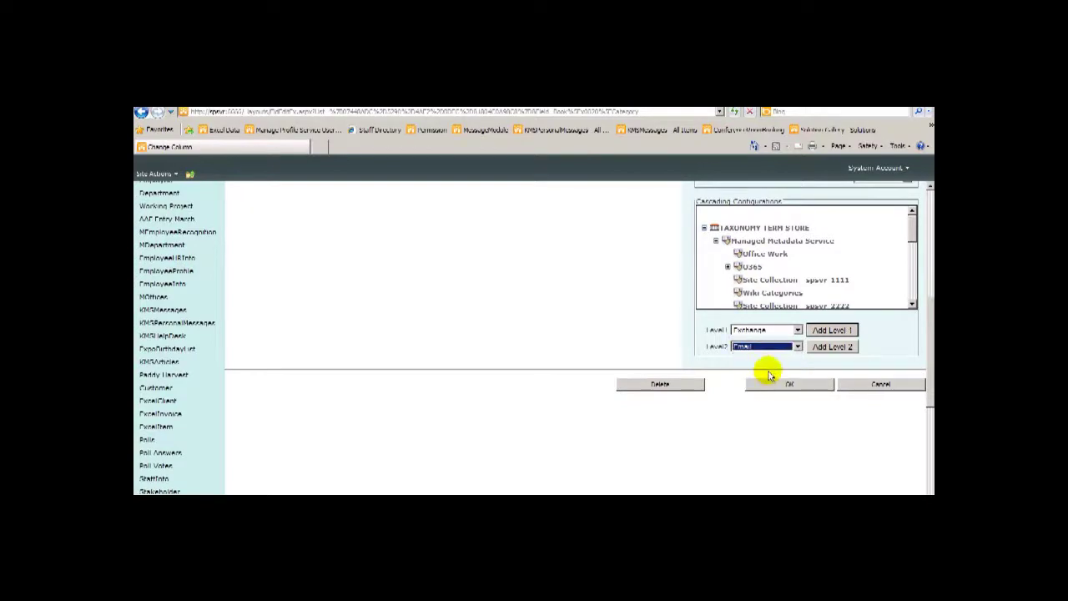
click(770, 384)
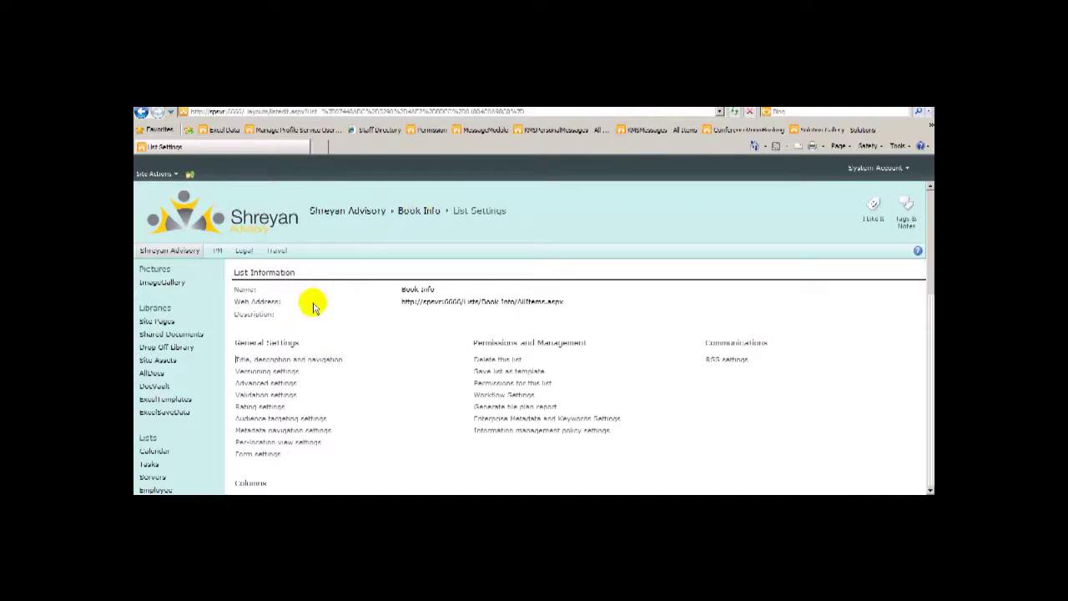
- Start a new Book Info item categorised SharePoint at Level 1 and Branding at Level 2
click(412, 214)
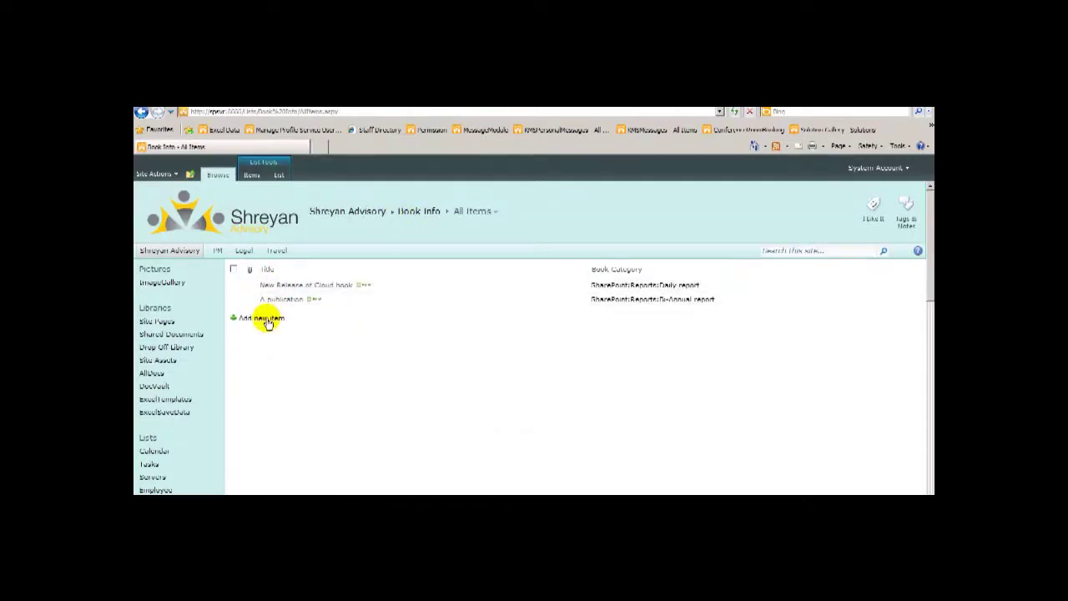
click(266, 320)
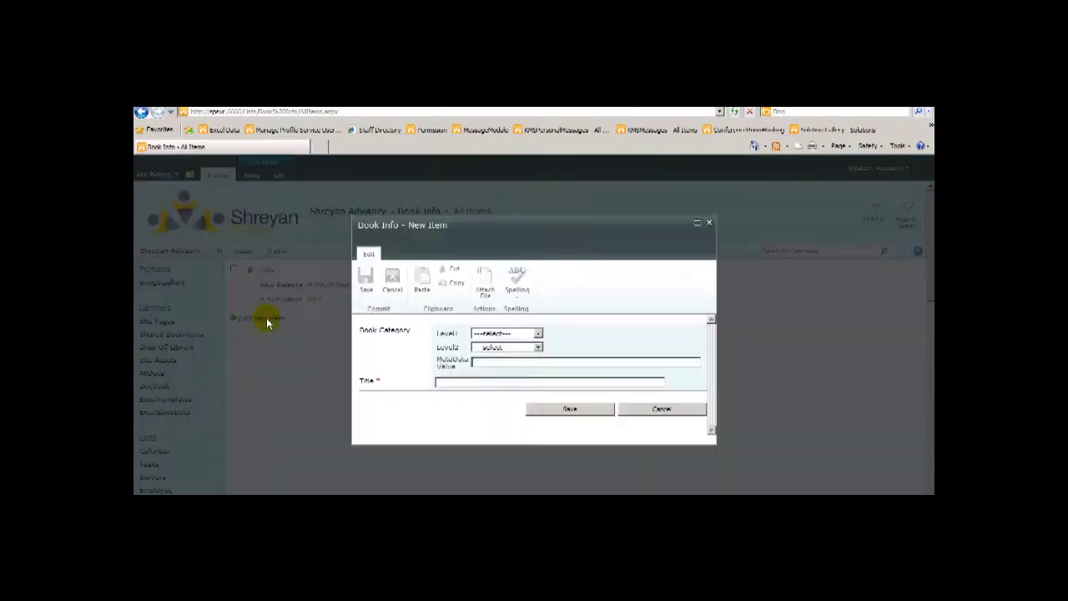
click(517, 334)
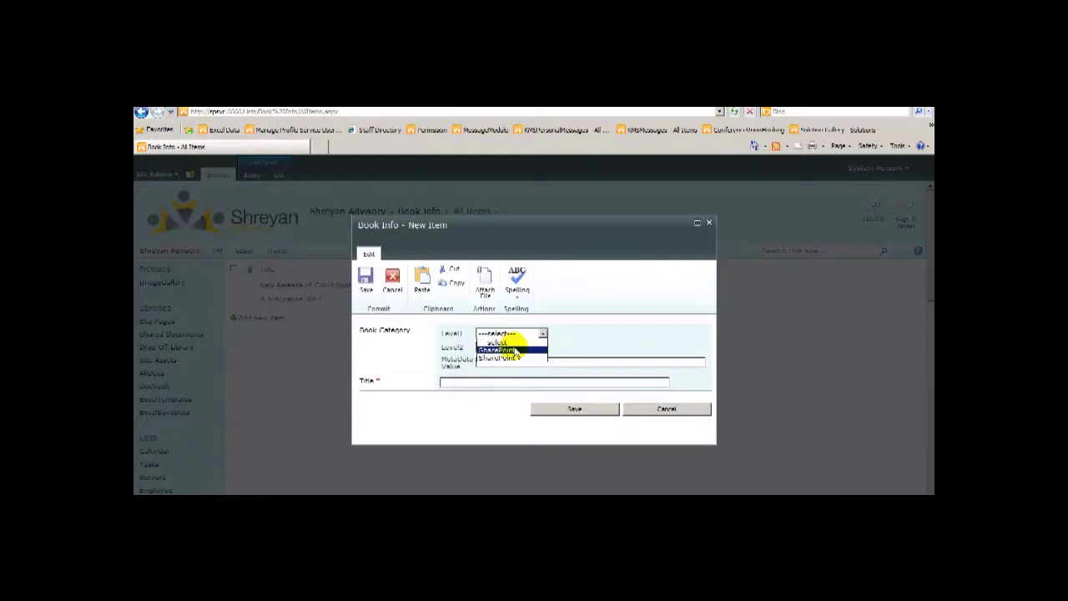
click(514, 351)
click(514, 348)
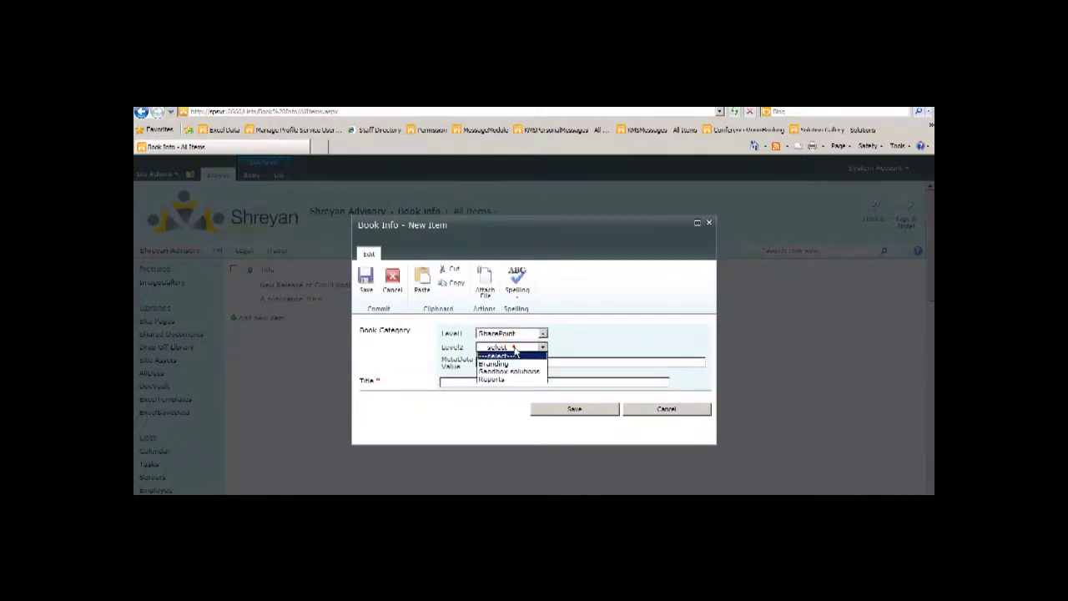
click(519, 335)
click(540, 334)
click(539, 348)
click(541, 346)
click(506, 364)
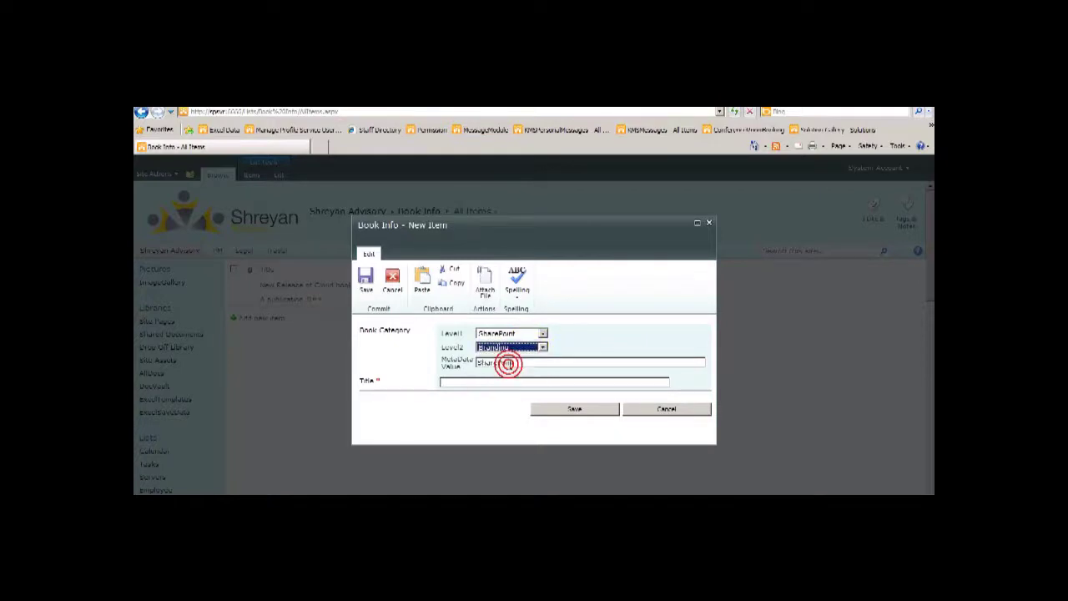
- Title the item '2013 version', save it, and show the Contact Us slide
click(483, 382)
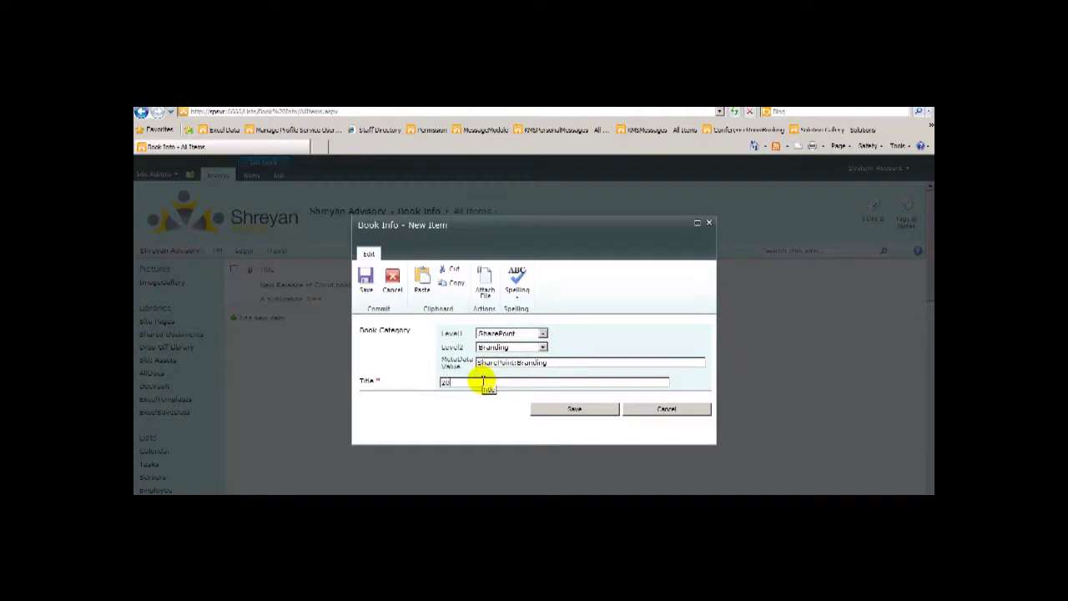
text(2013 version)
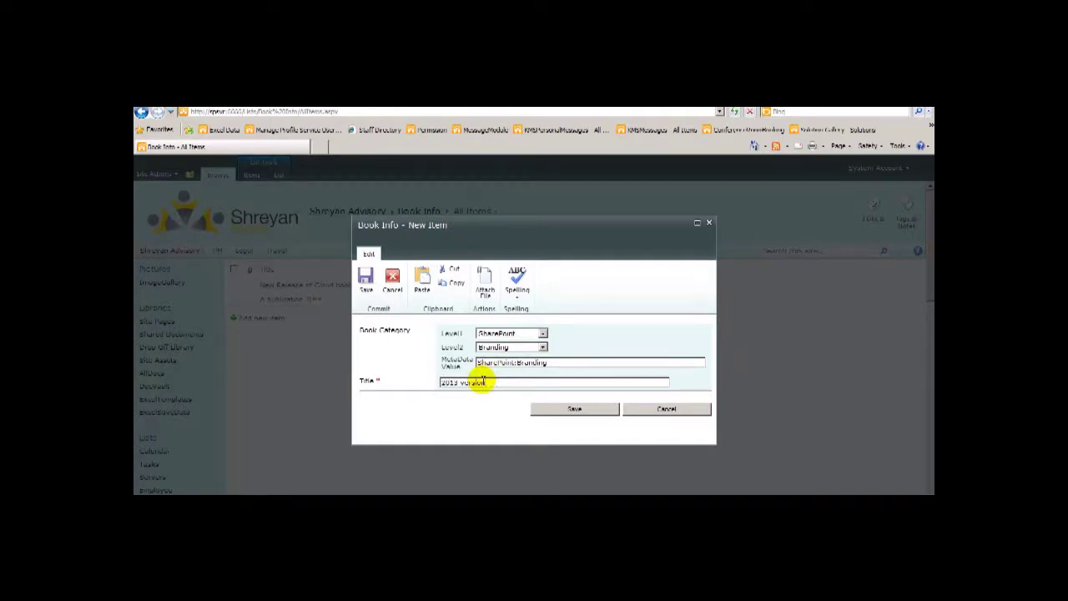
click(574, 409)
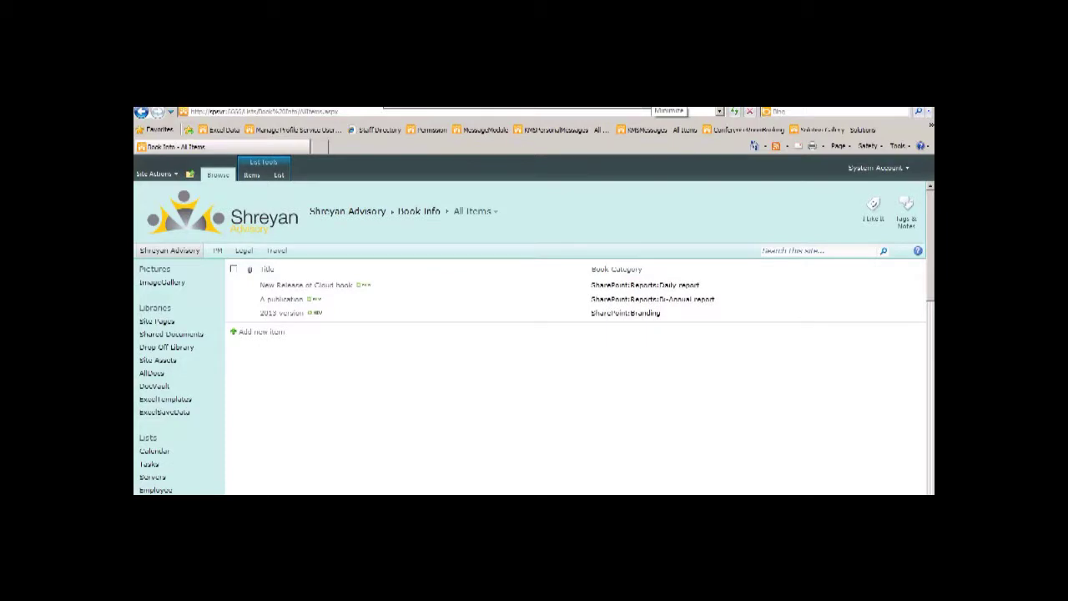
click(666, 106)
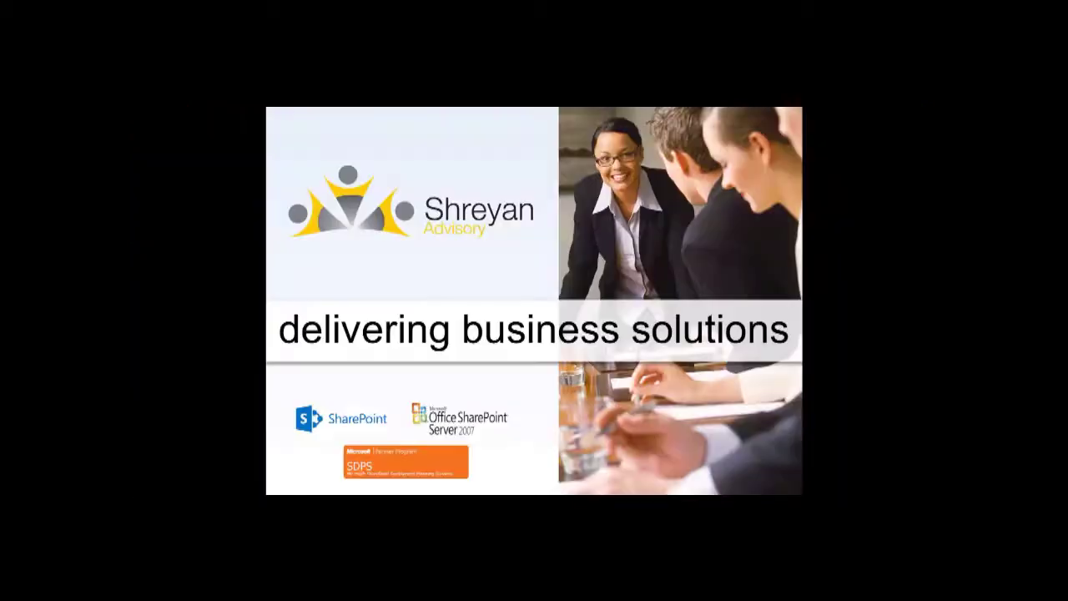
click(507, 241)
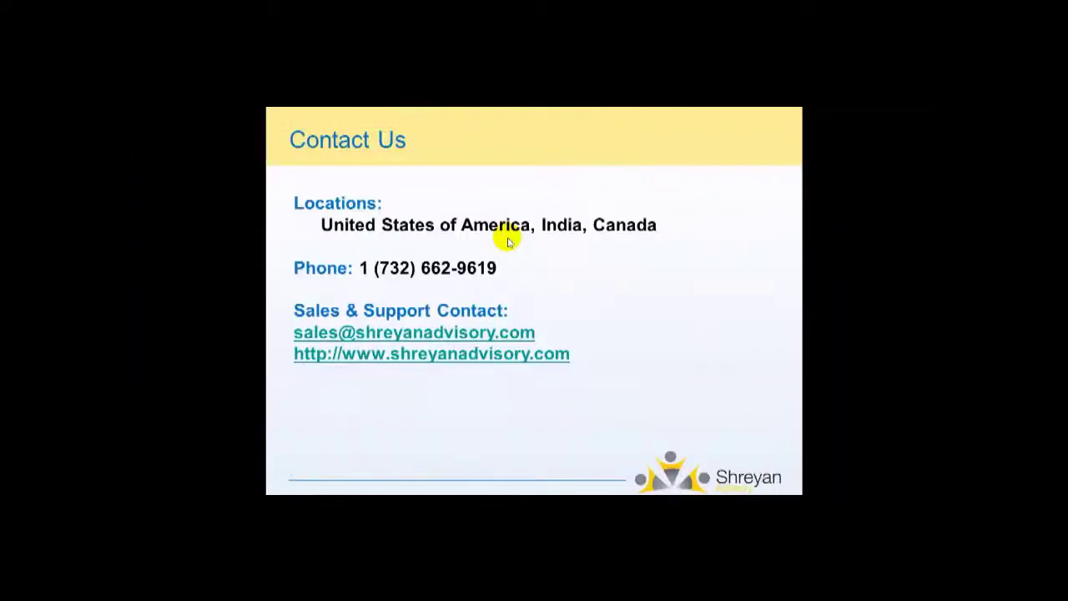